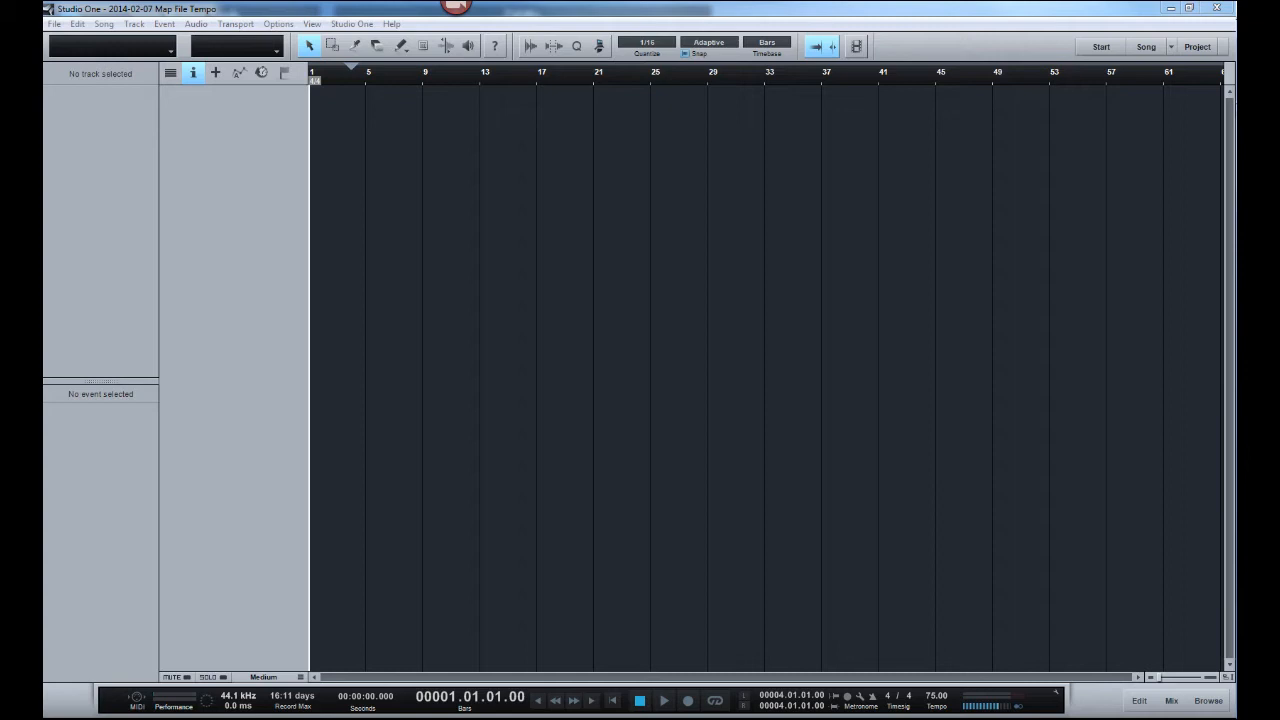
- Import the seven mono audio files onto new tracks at bar 1 and check the File Tempo of their events
drag(1224, 175, 315, 181)
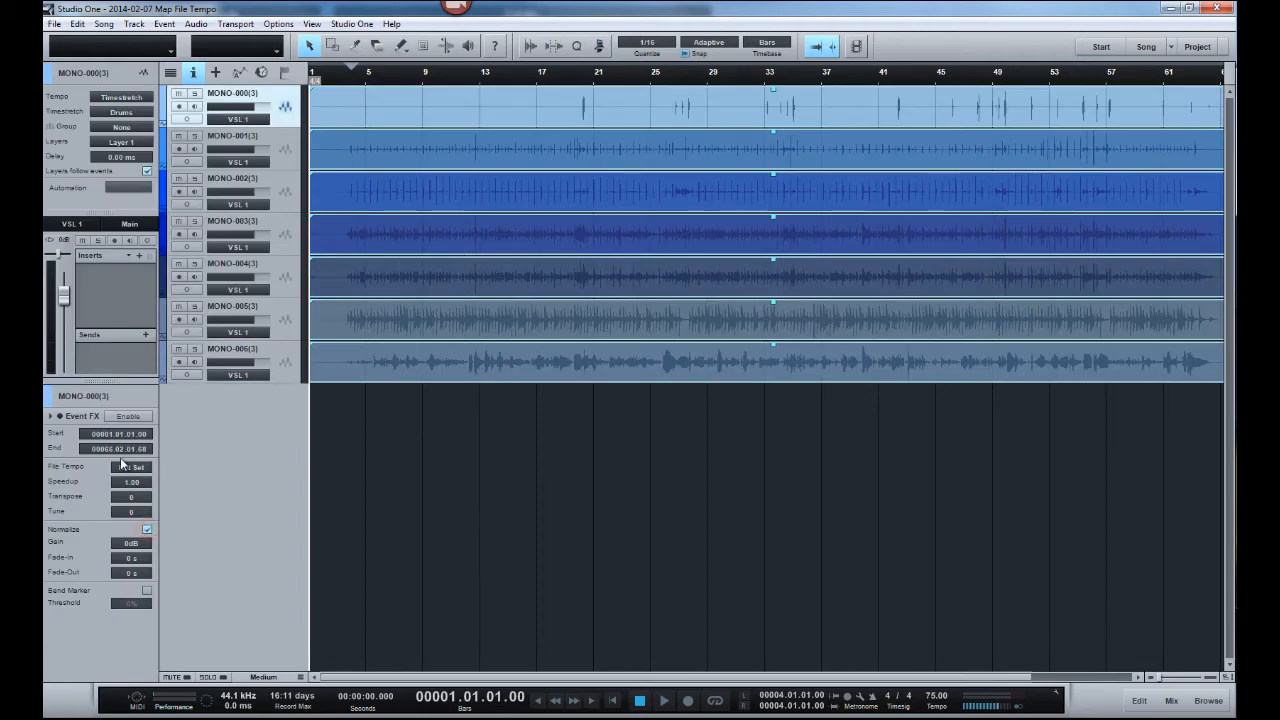
click(366, 372)
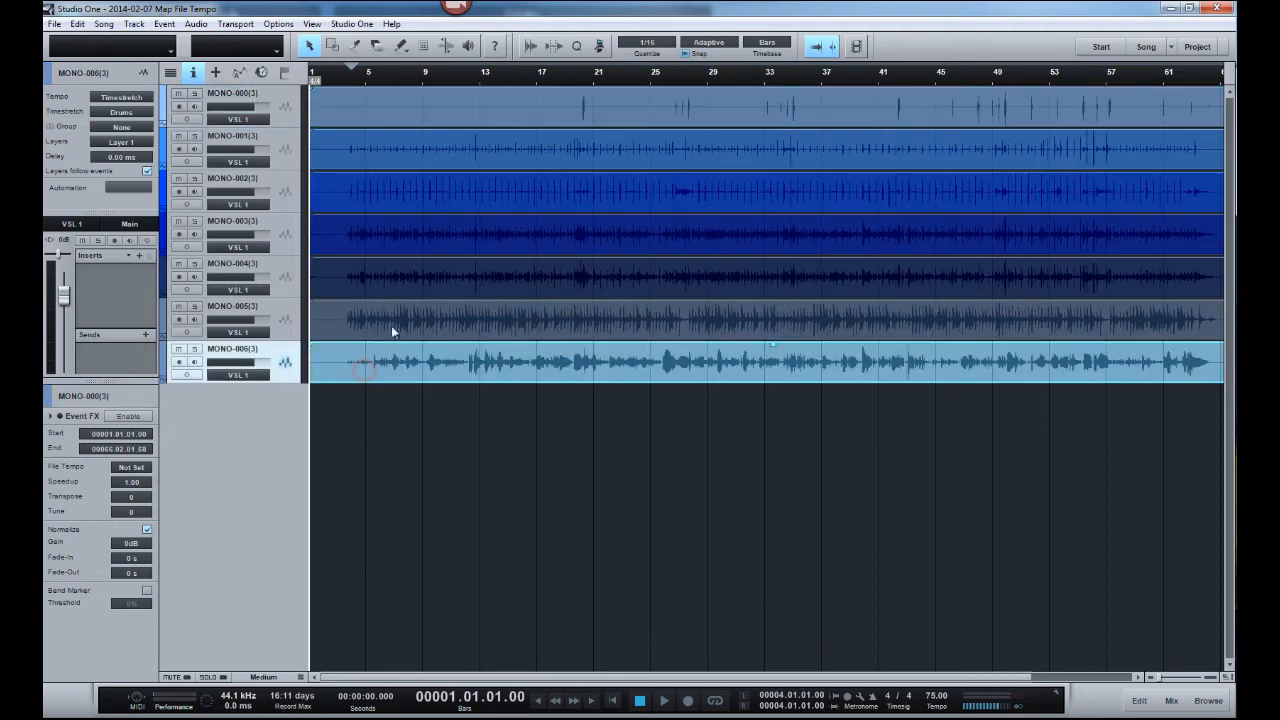
click(393, 319)
click(407, 274)
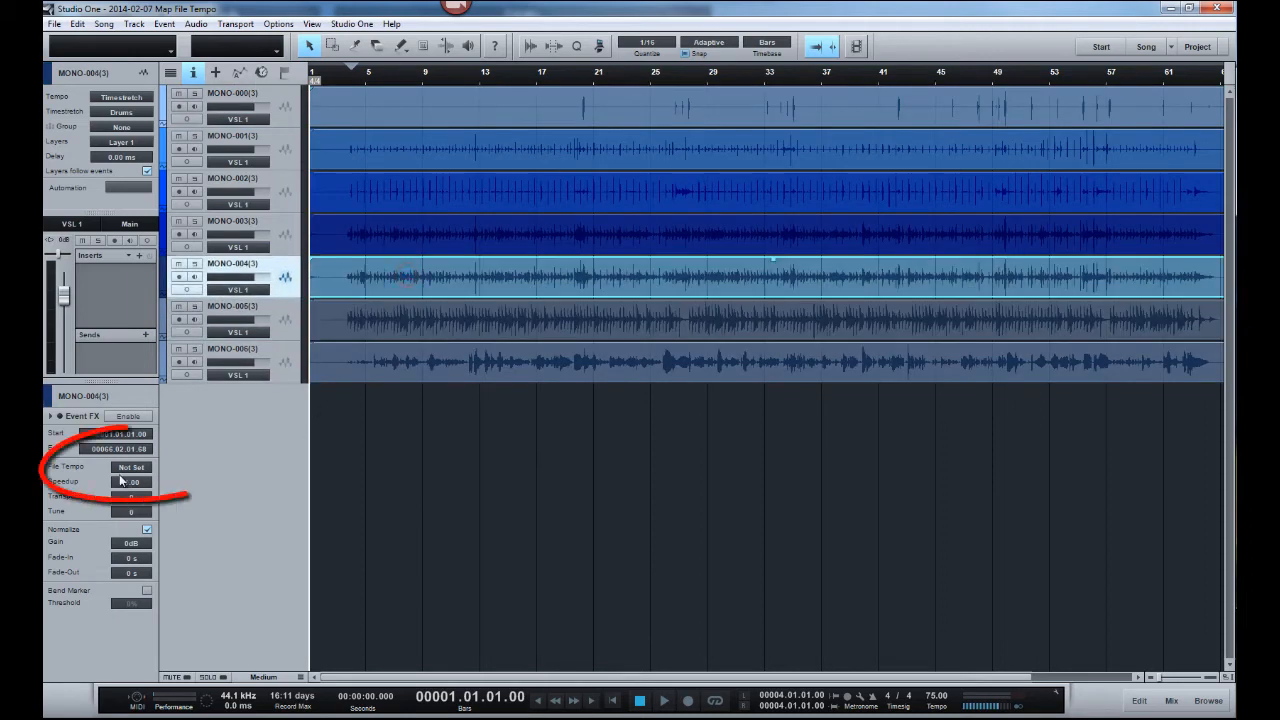
click(508, 243)
click(525, 192)
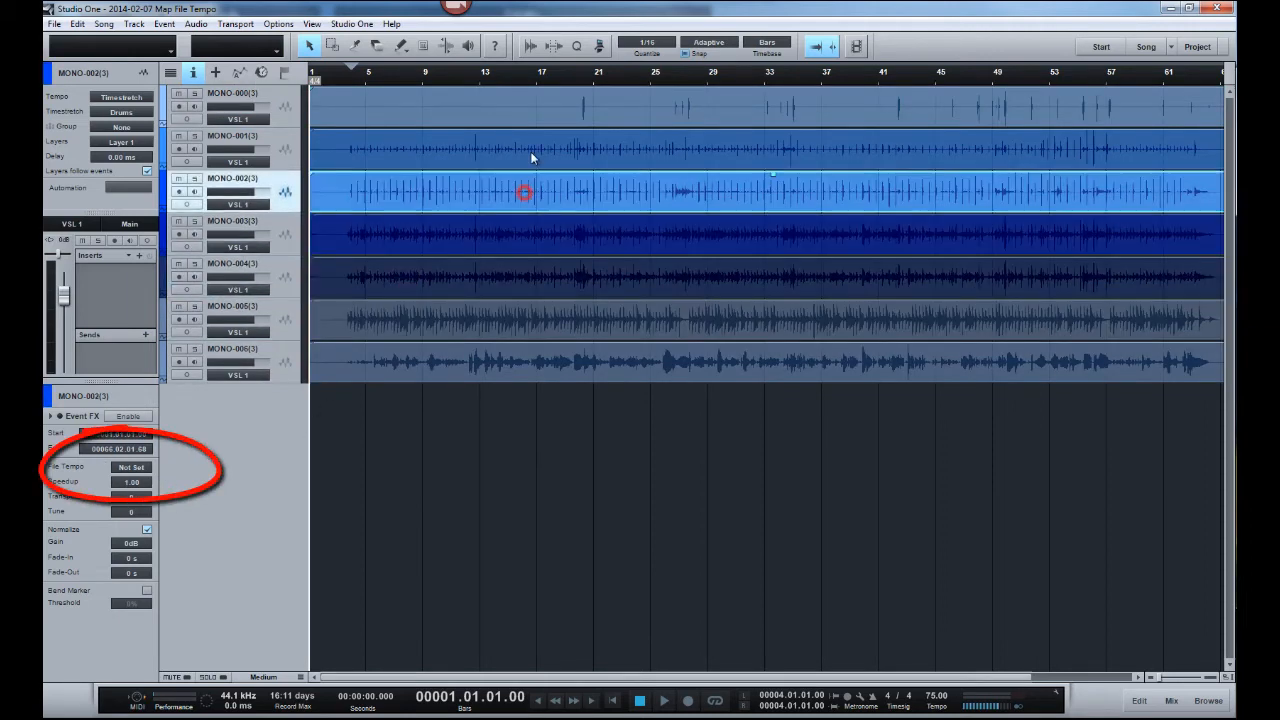
click(531, 150)
click(533, 110)
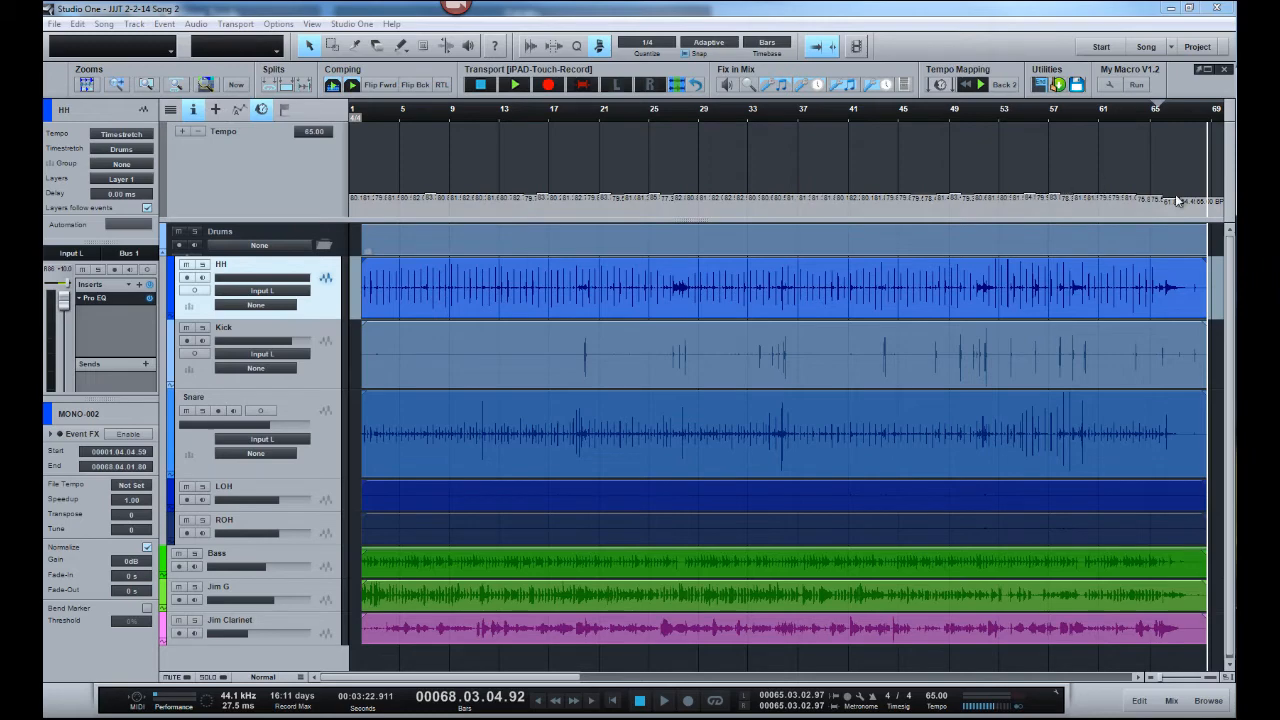
- Enlarge the tempo track and play the tempo-mapped song from bar 1
drag(660, 214, 666, 278)
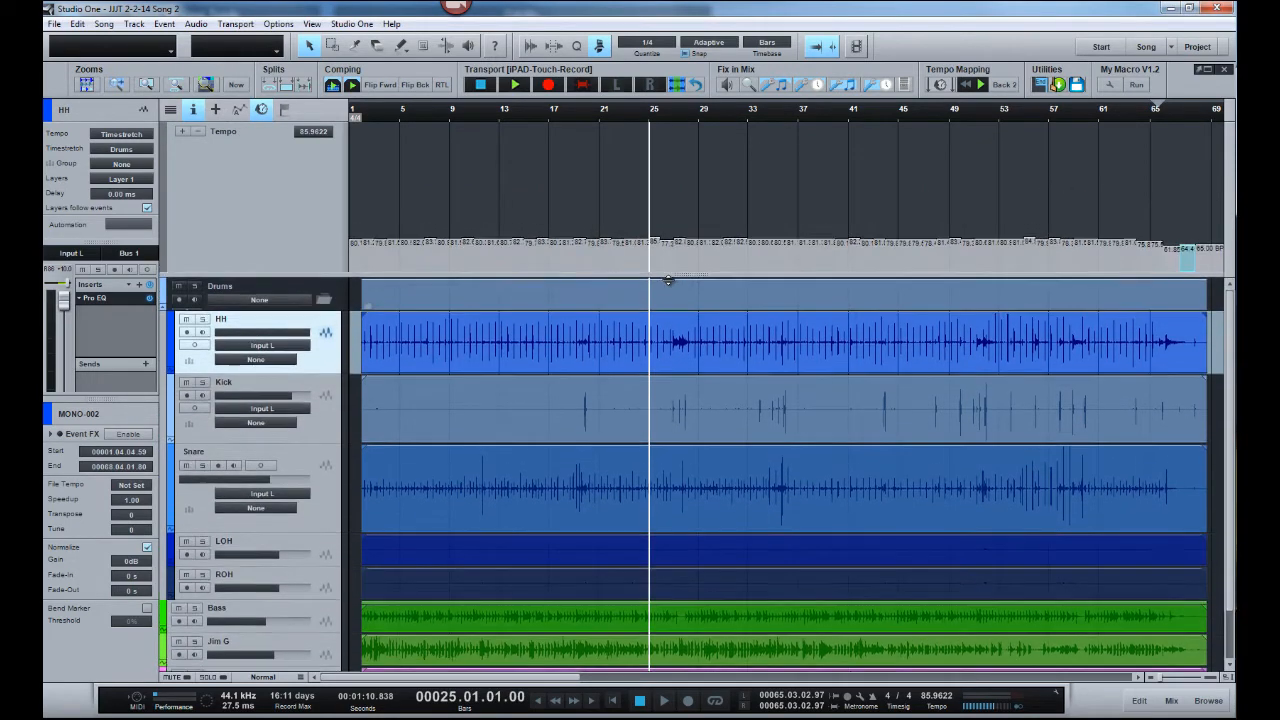
click(356, 110)
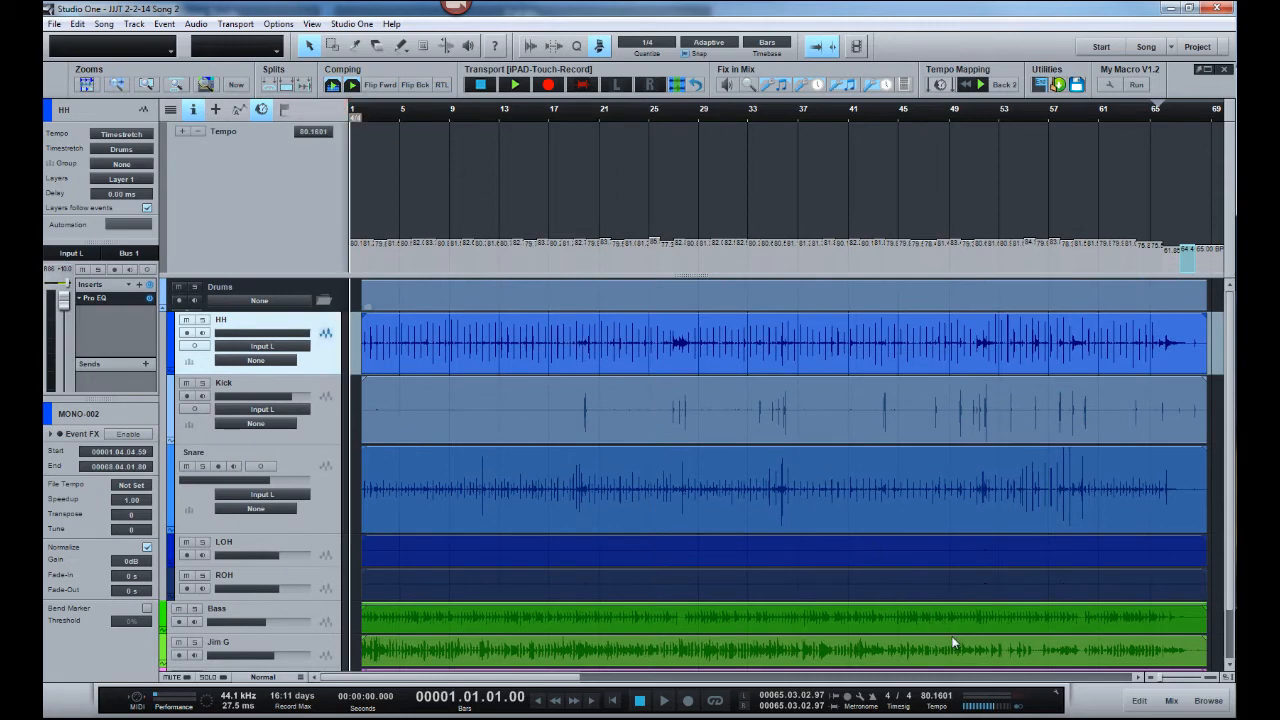
key(space)
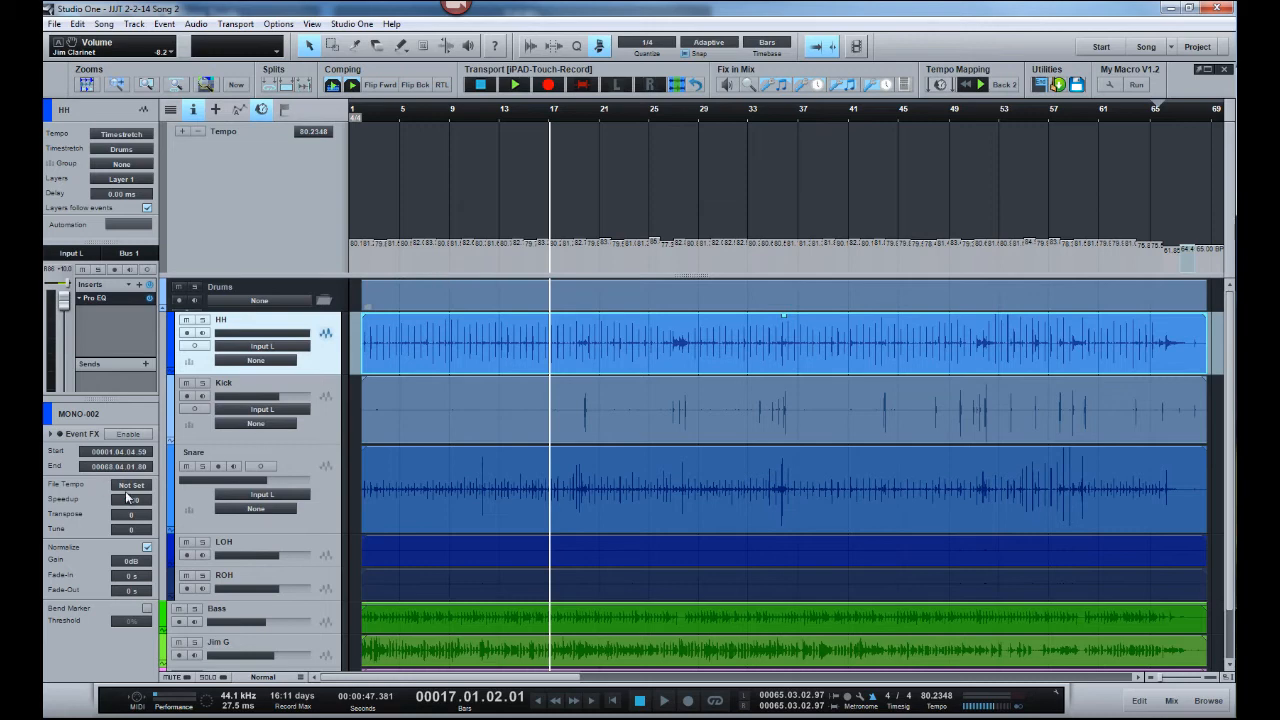
- Check the File Tempo of the Kick event and bounce the HH event to a new audio file
click(426, 430)
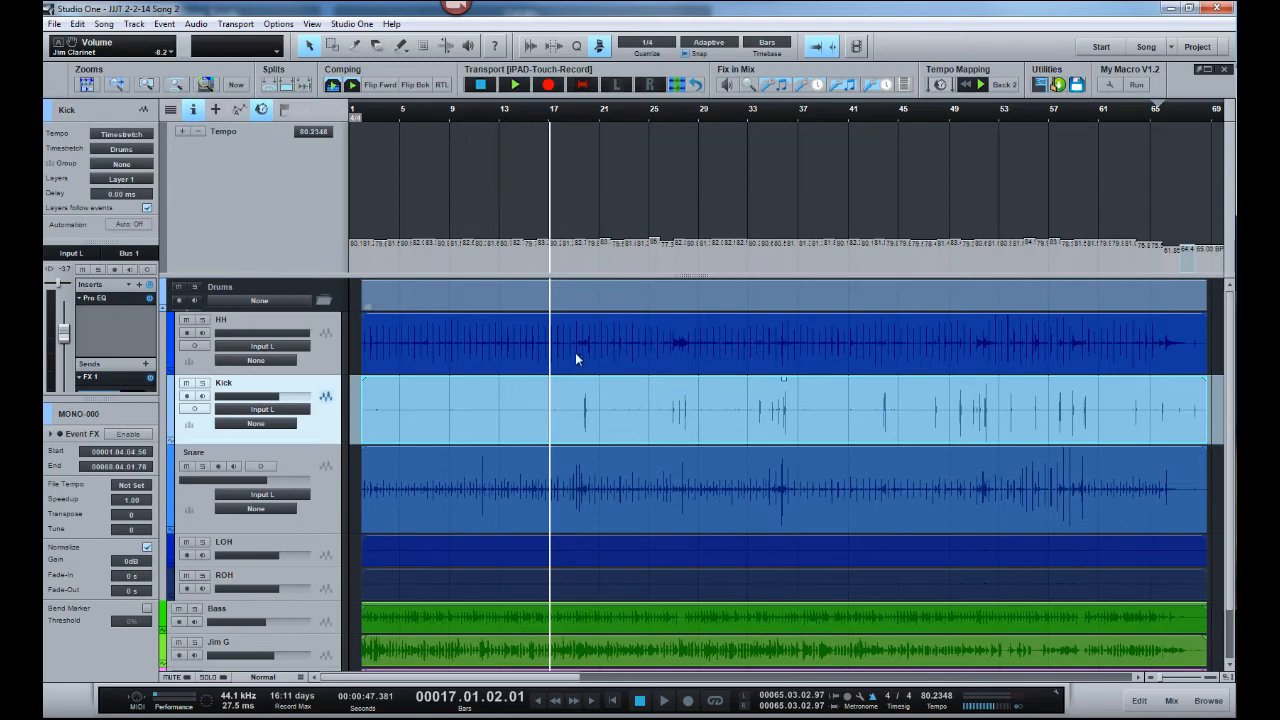
click(438, 344)
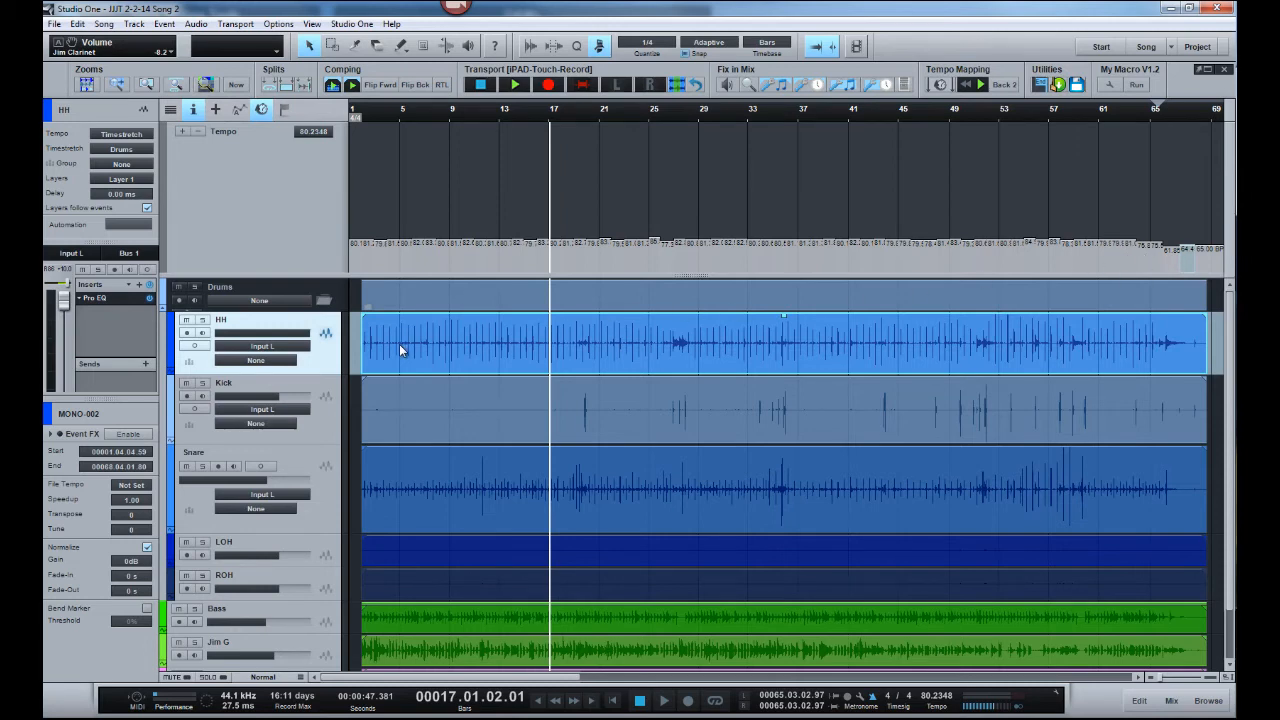
key(ctrl+b)
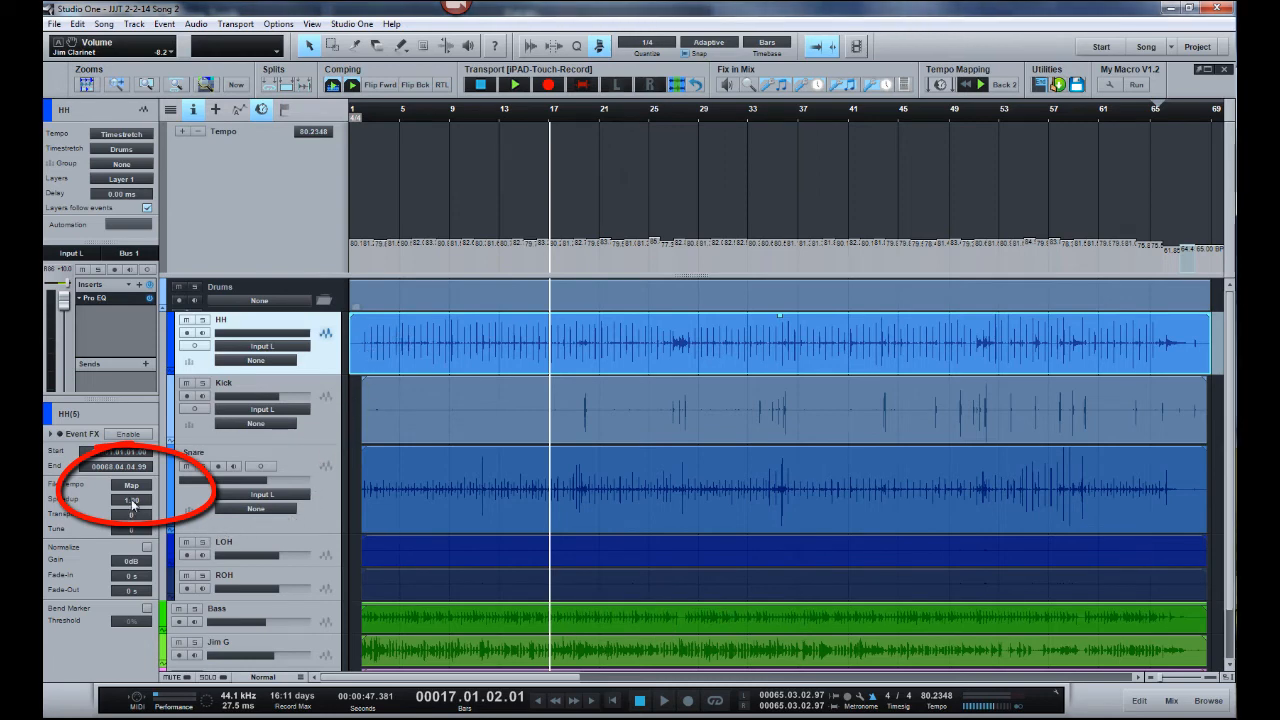
- Bounce the Kick, Snare, LOH, ROH, Bass and remaining instrument events so their File Tempo is set to Map
click(402, 410)
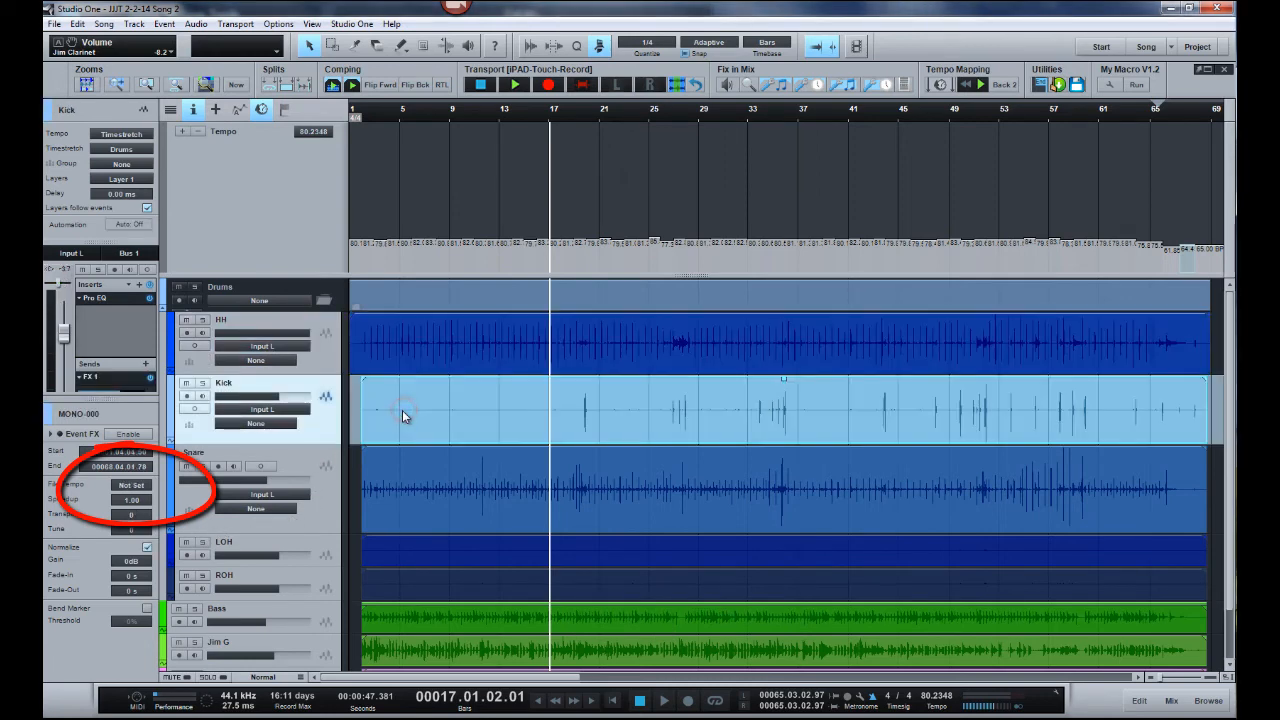
click(421, 498)
click(427, 551)
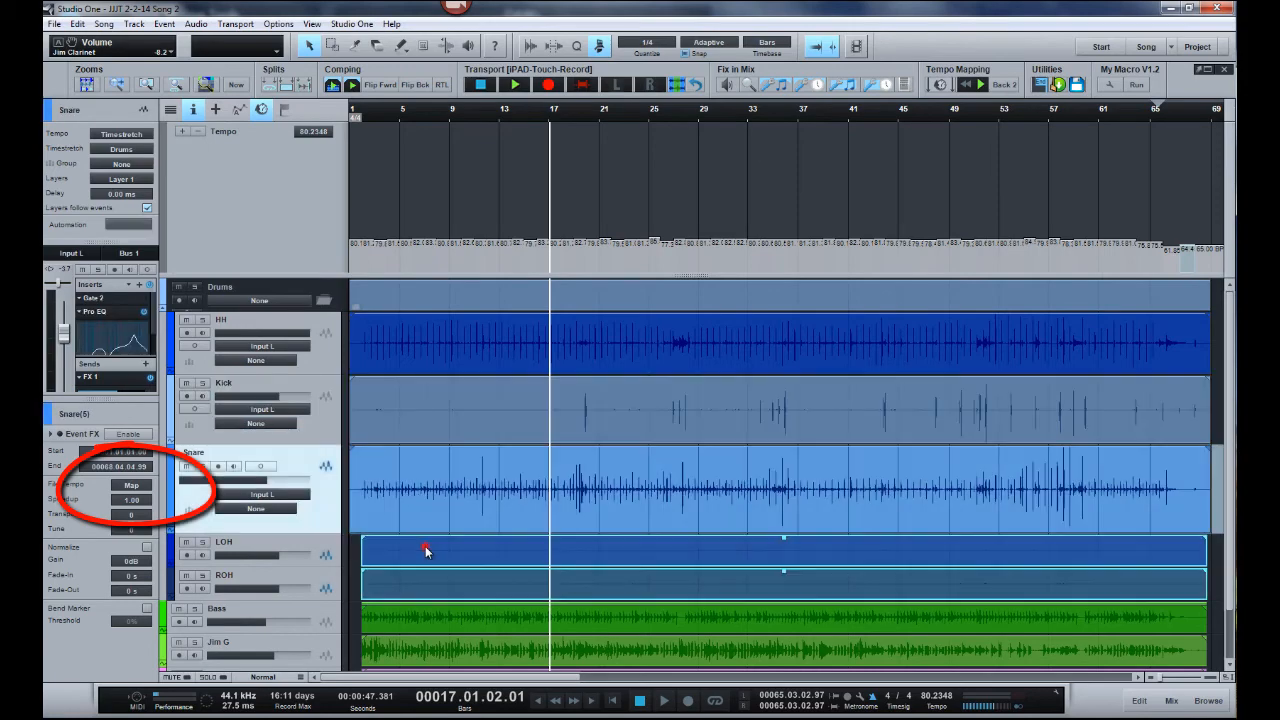
click(435, 620)
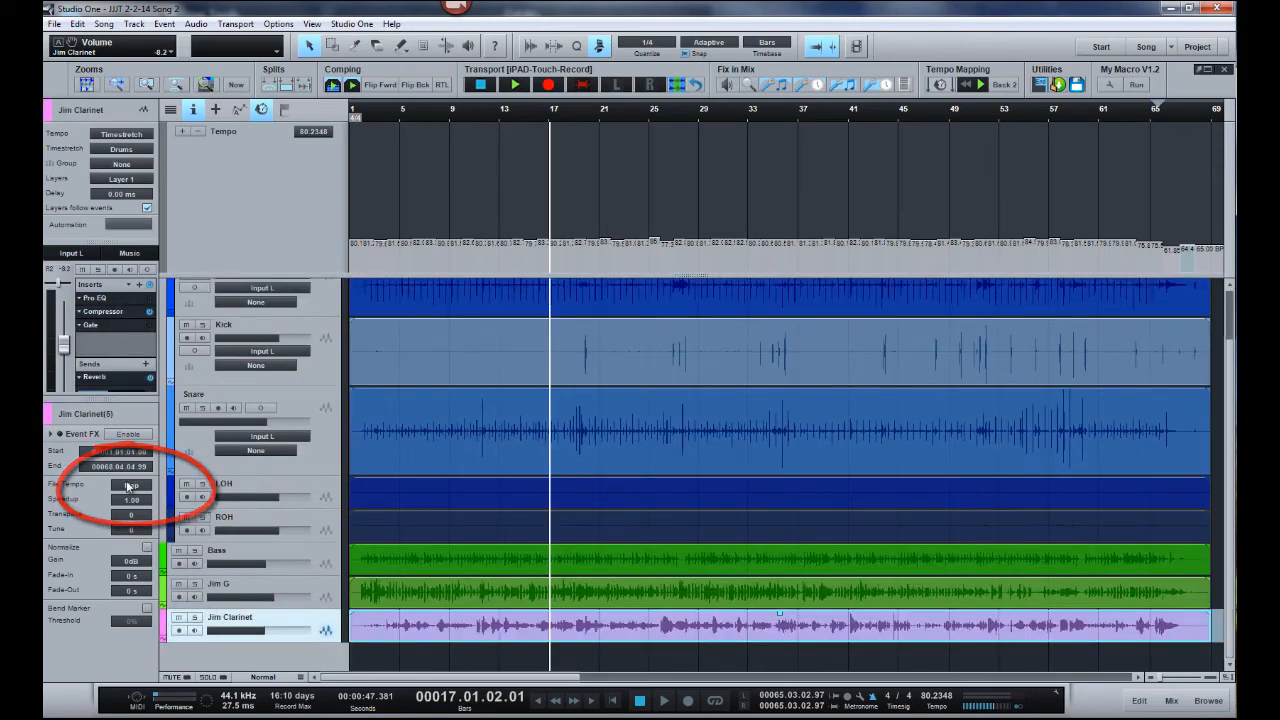
- Check the File Tempo of the bounced instrument, Bass, Snare, Kick and HH events
click(431, 588)
click(432, 562)
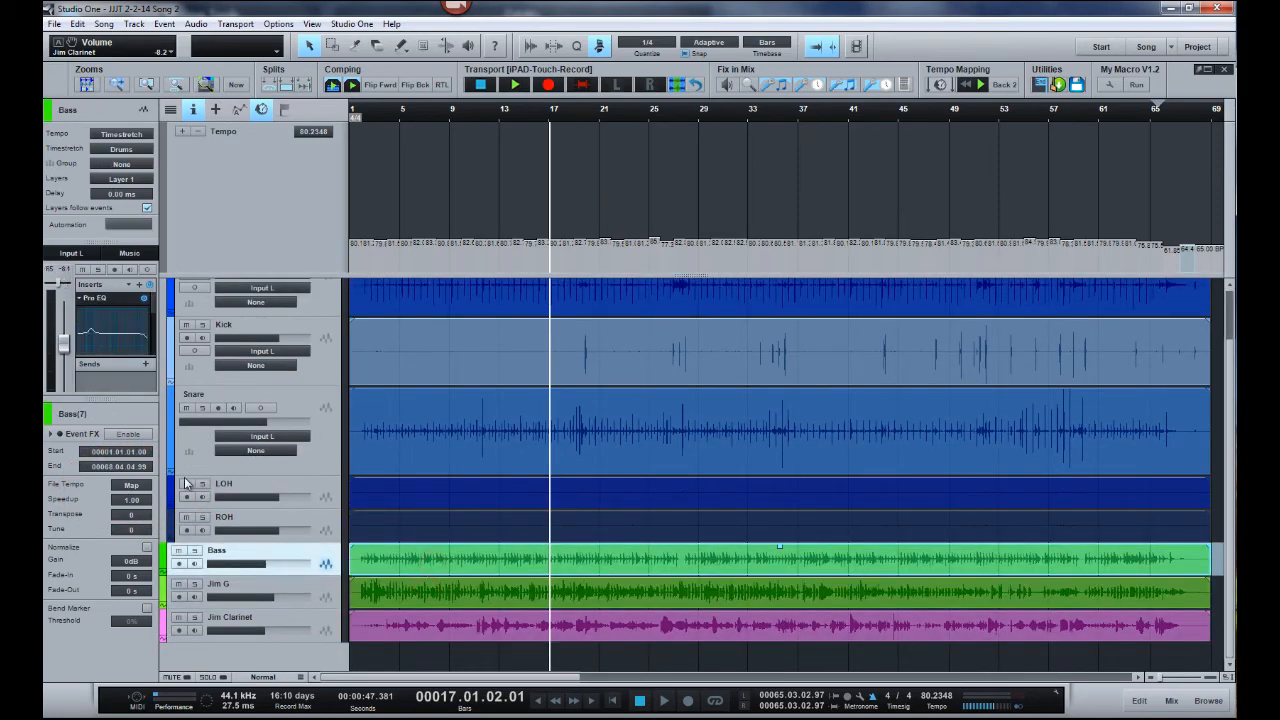
click(456, 458)
click(506, 370)
scroll(700, 390, up, 1)
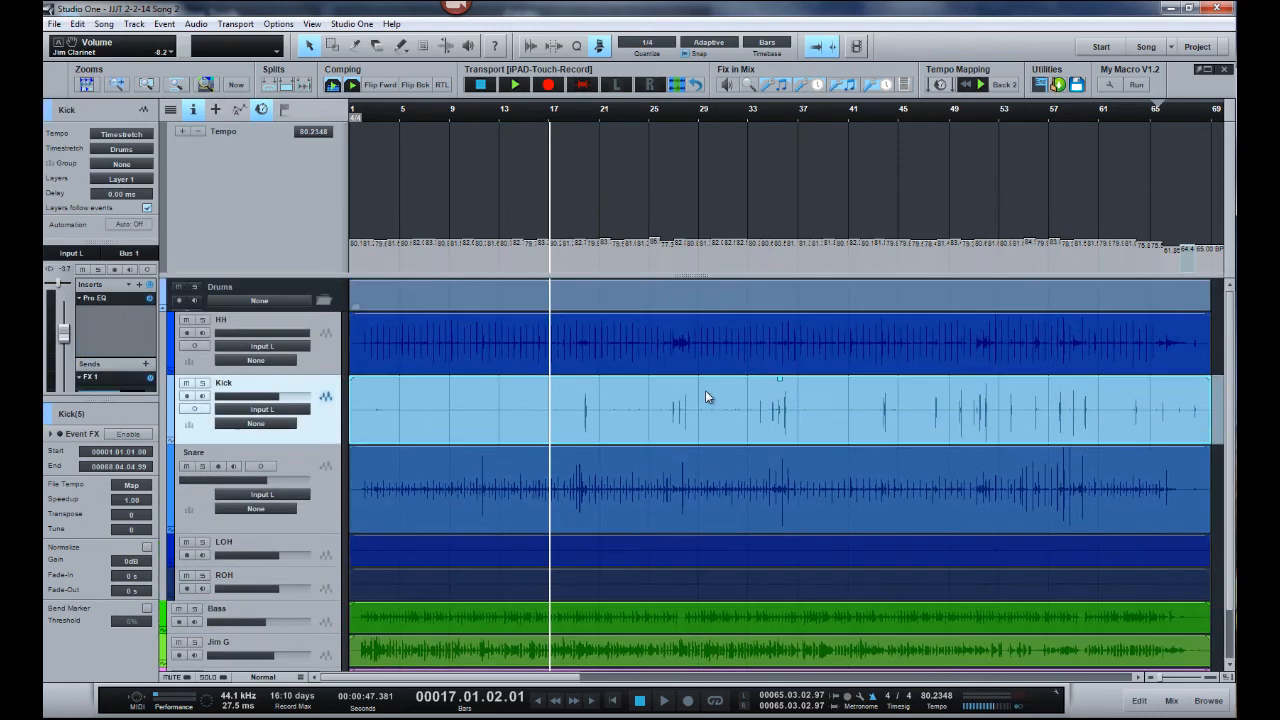
click(555, 350)
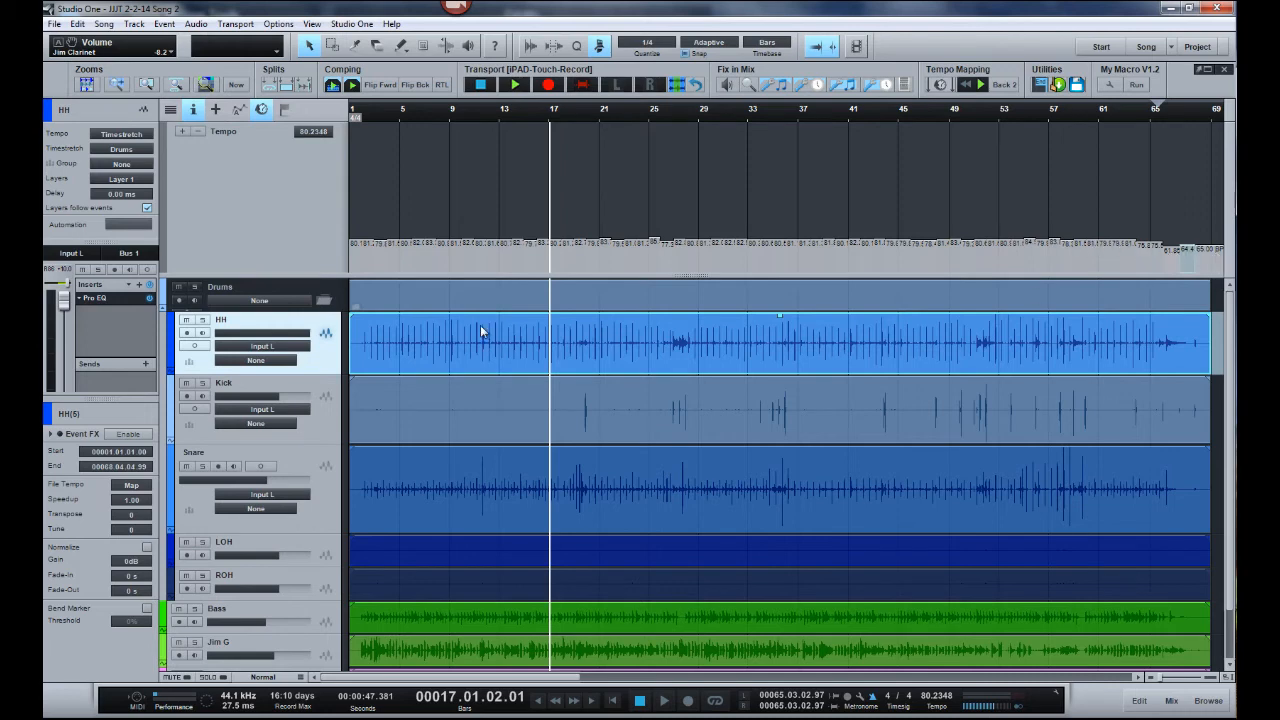
- Draw a constant 105 BPM tempo with the Line tool from bar 1 to the end of the recording
click(587, 109)
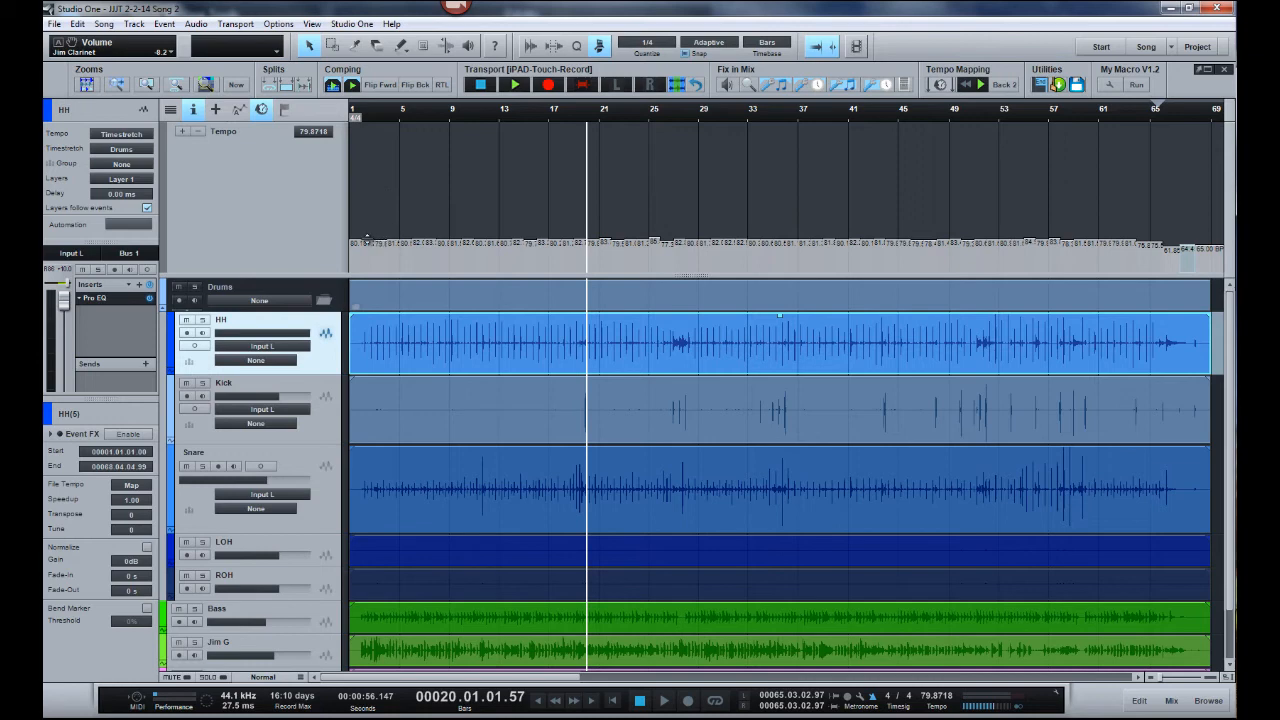
click(402, 48)
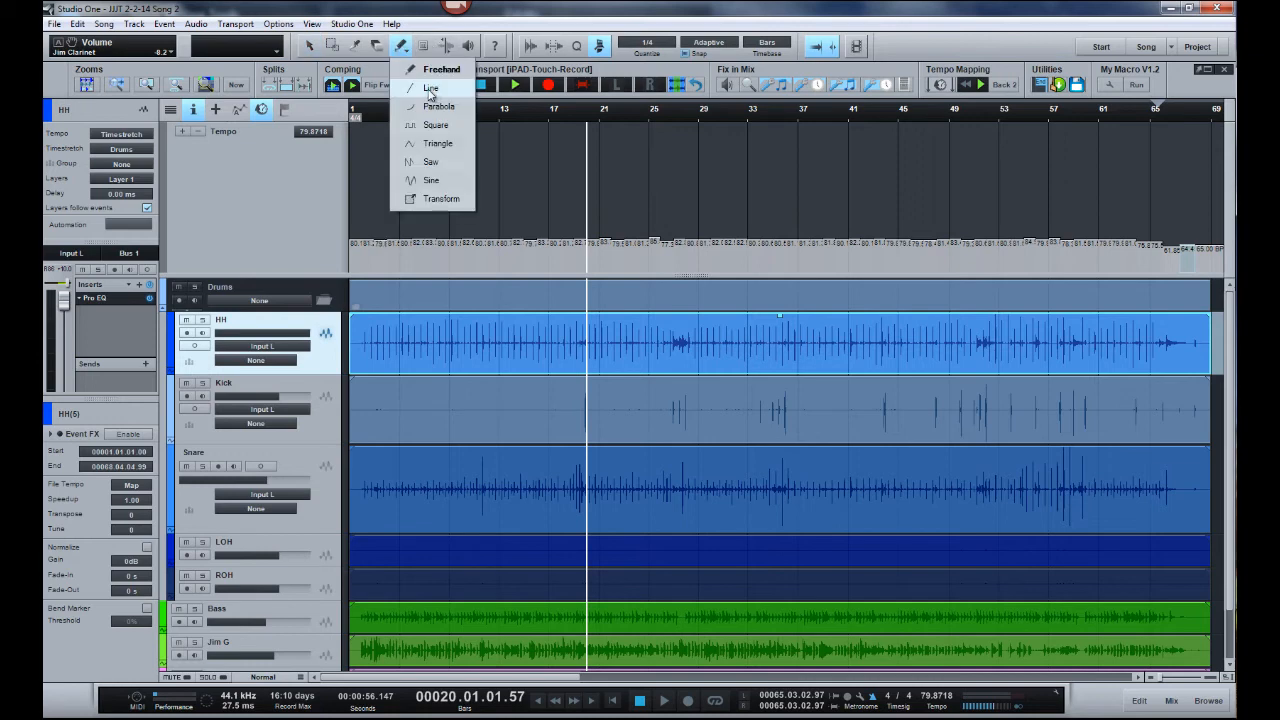
click(430, 88)
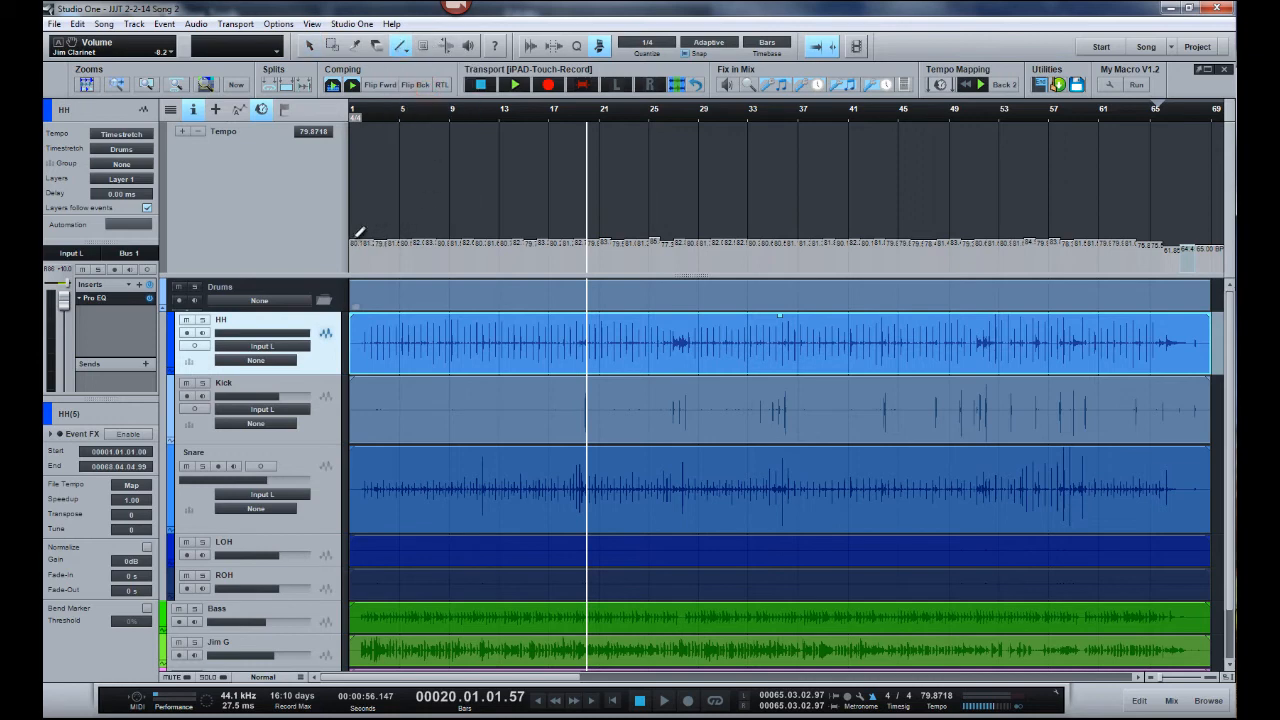
drag(354, 230, 1215, 226)
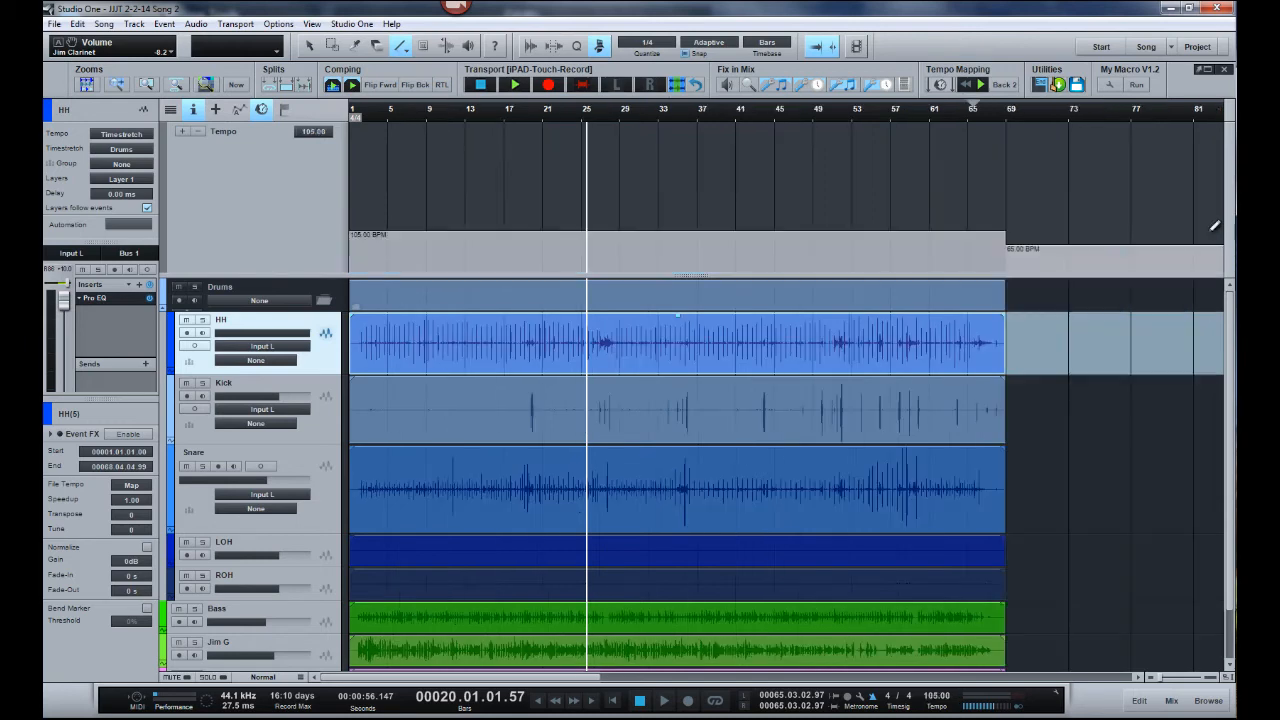
- Play the song from the start at the flat tempo and undo the drawn tempo line
key(Home)
key(space)
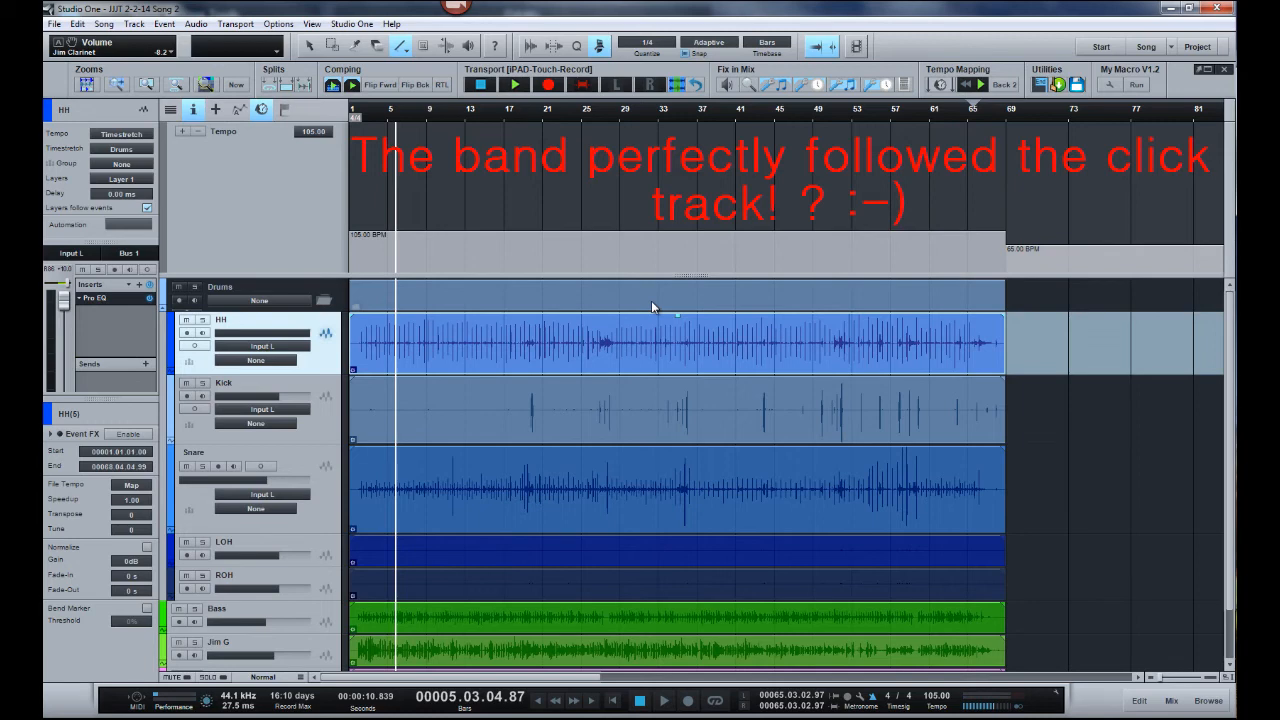
key(space)
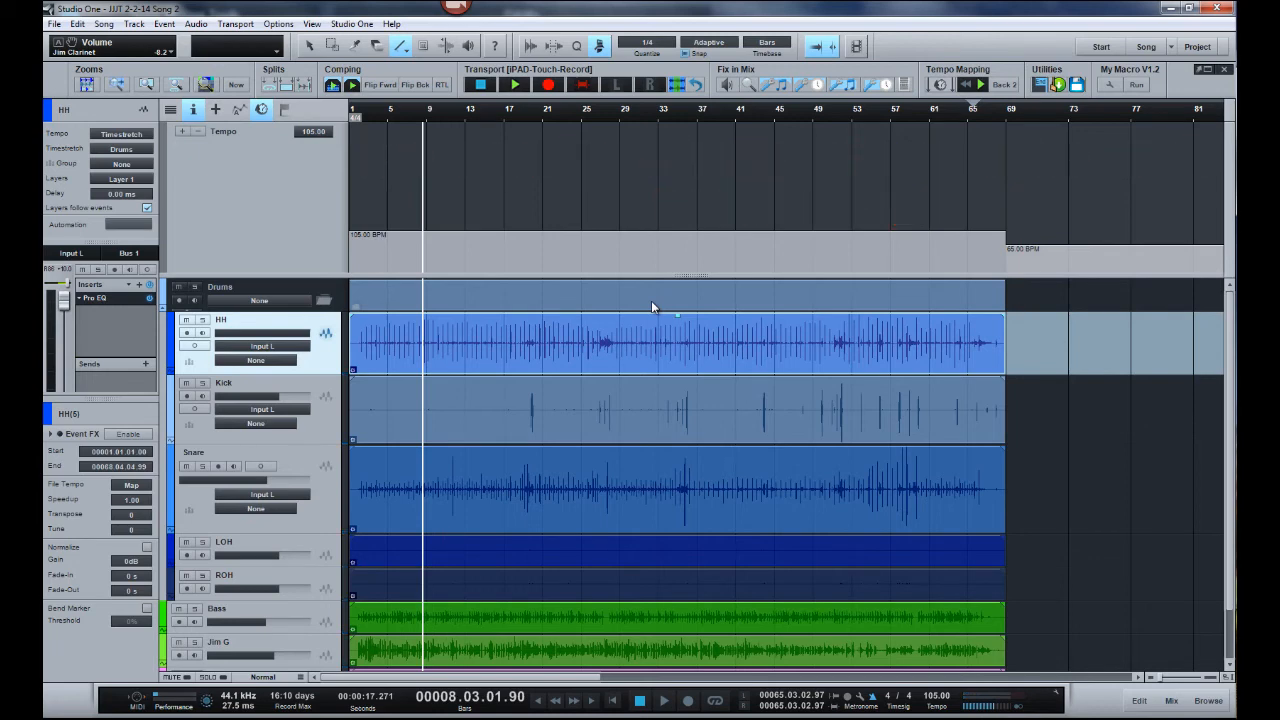
key(ctrl+z)
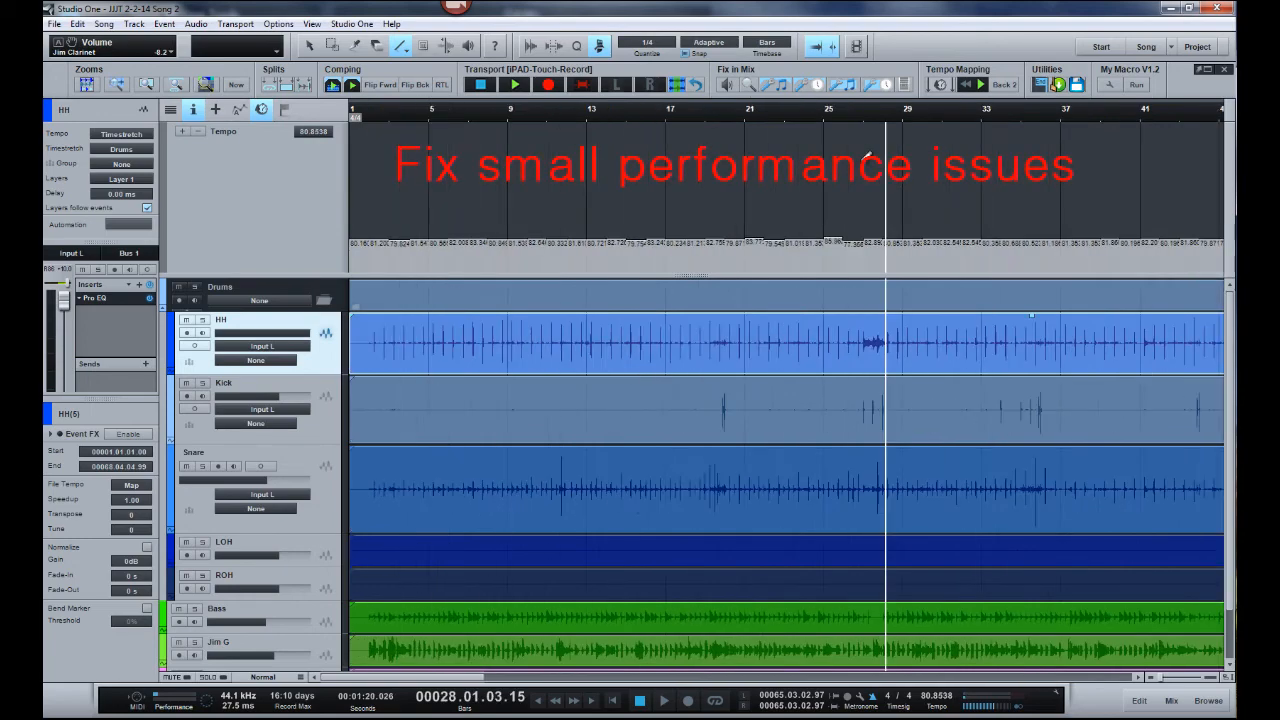
- Set the tempo segment at bar 26 to 84 BPM and the one at bar 24 to 86 BPM
drag(848, 114, 846, 143)
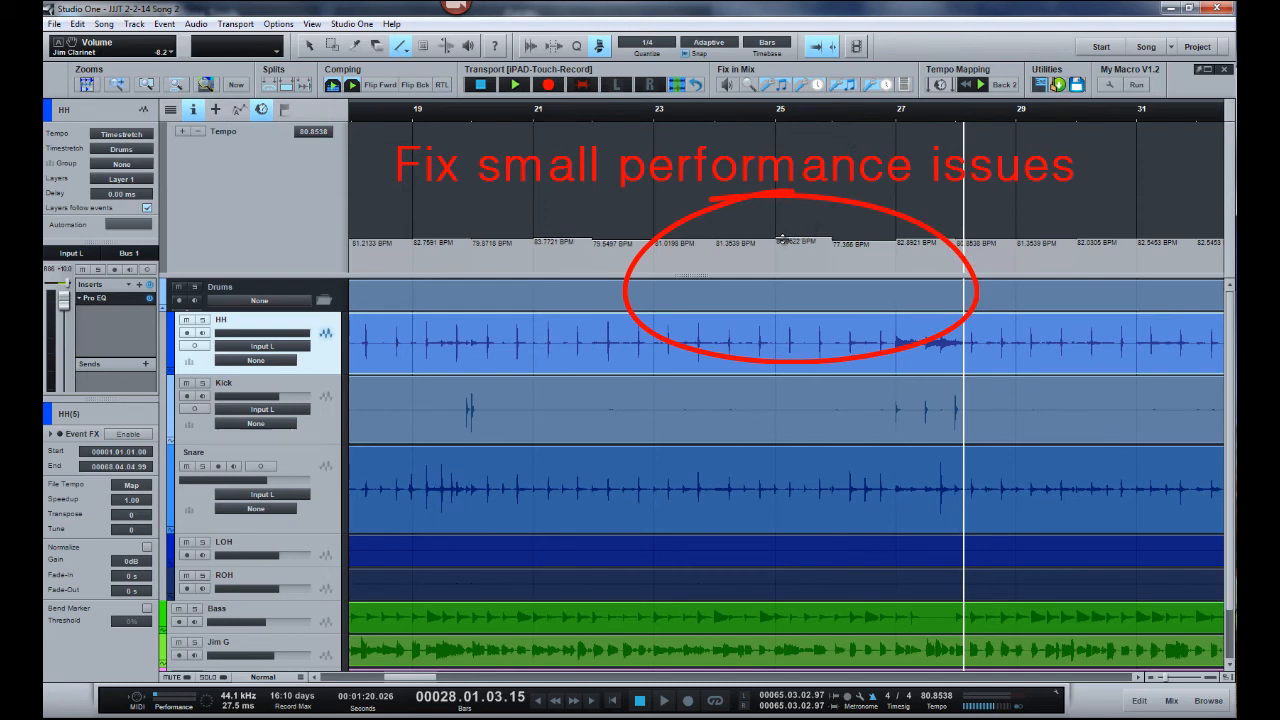
drag(852, 243, 852, 240)
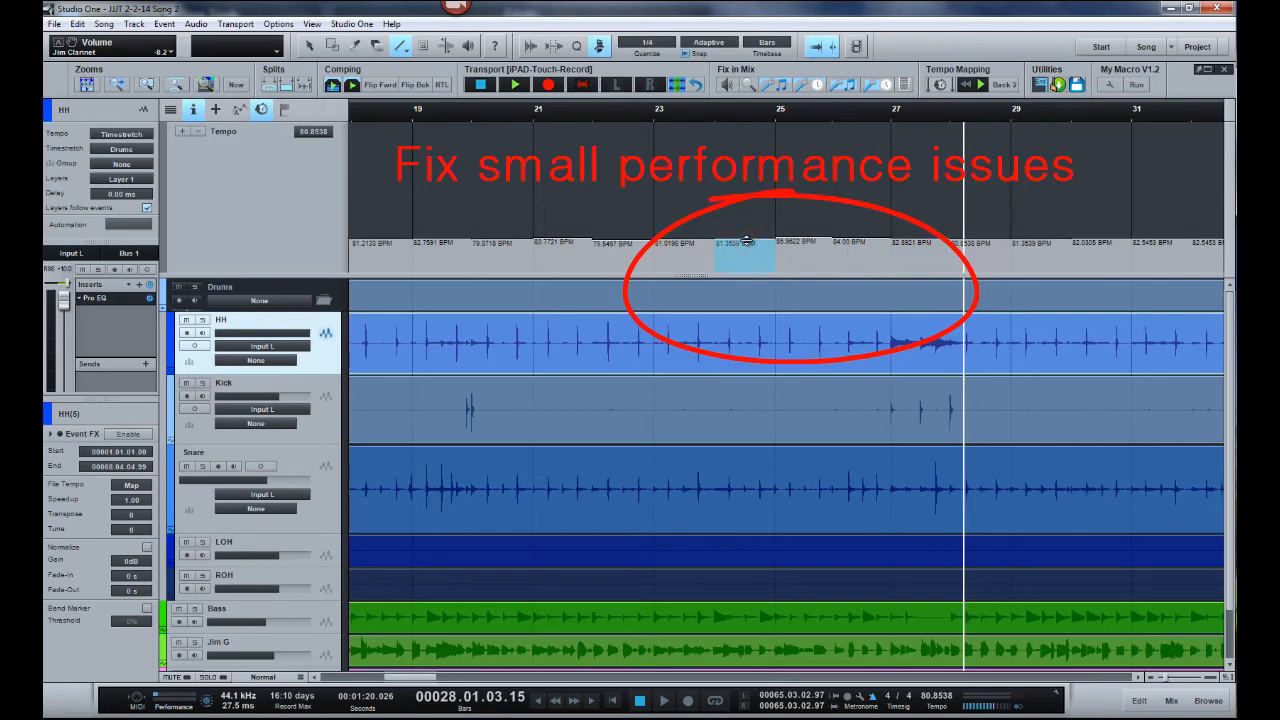
drag(746, 241, 746, 237)
- Play the adjusted tempo passage from bar 24 and lower the Kick track's volume slightly
click(700, 119)
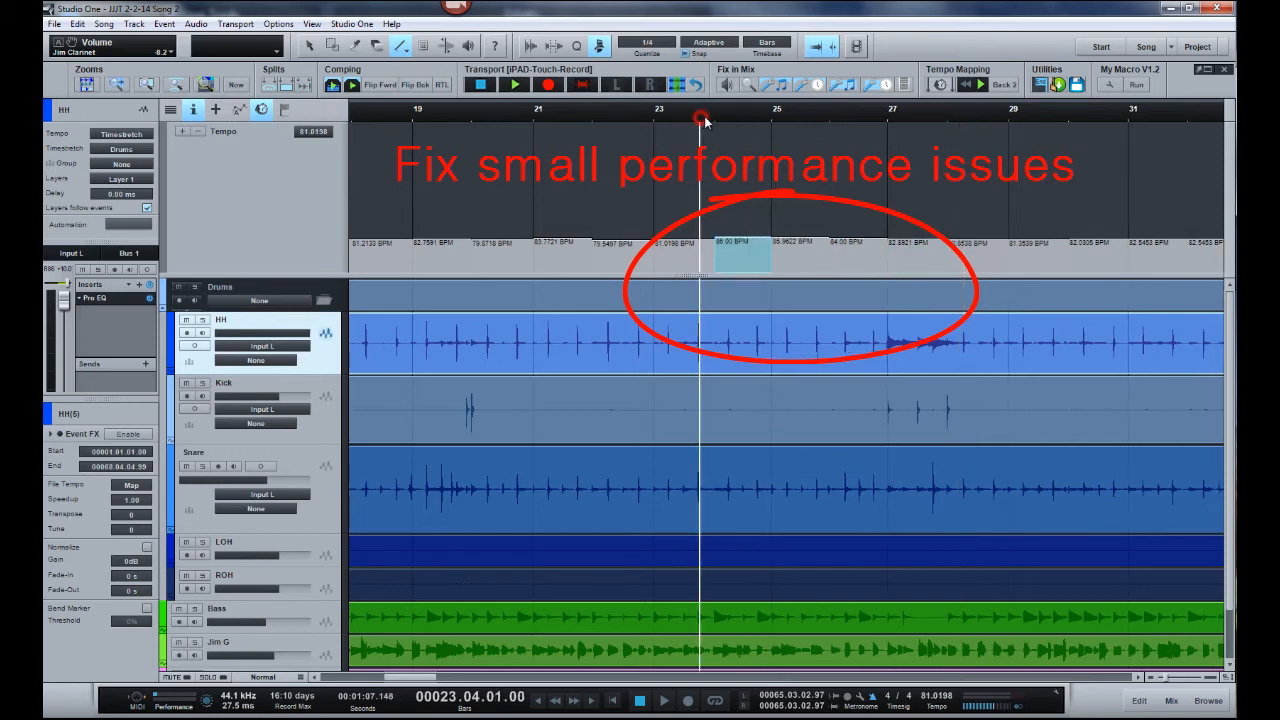
click(713, 117)
key(space)
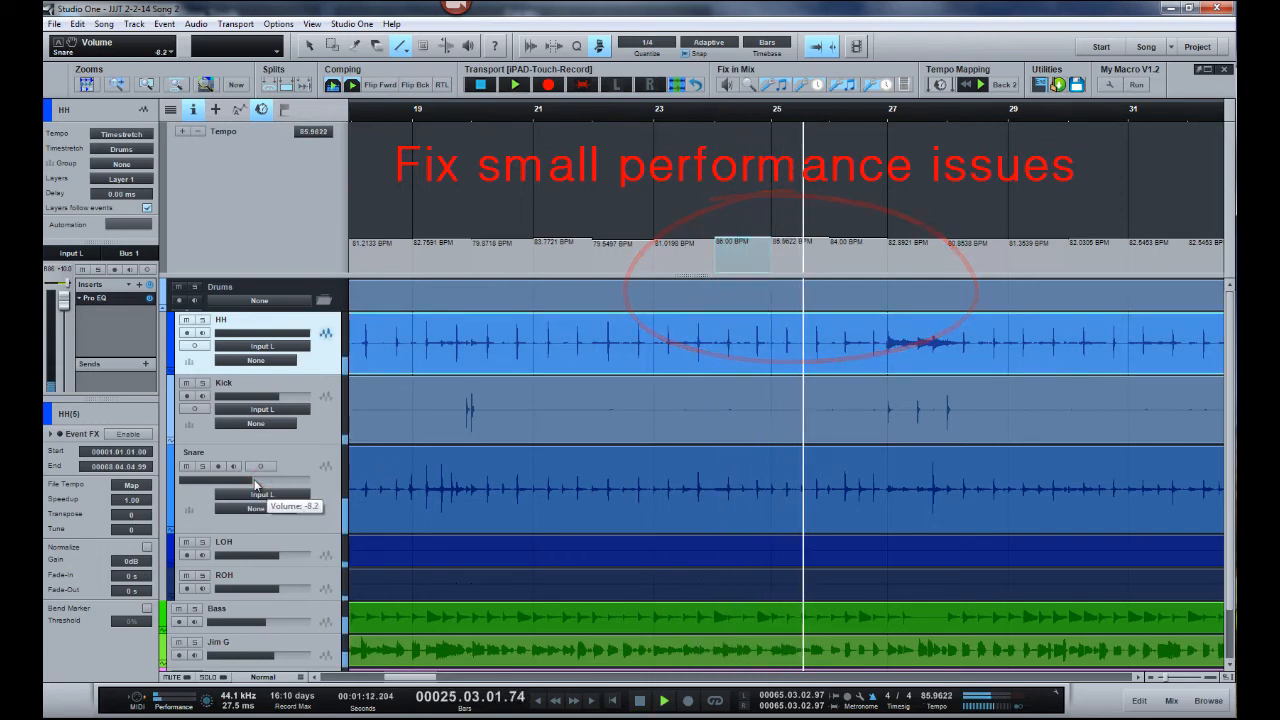
drag(277, 396, 270, 396)
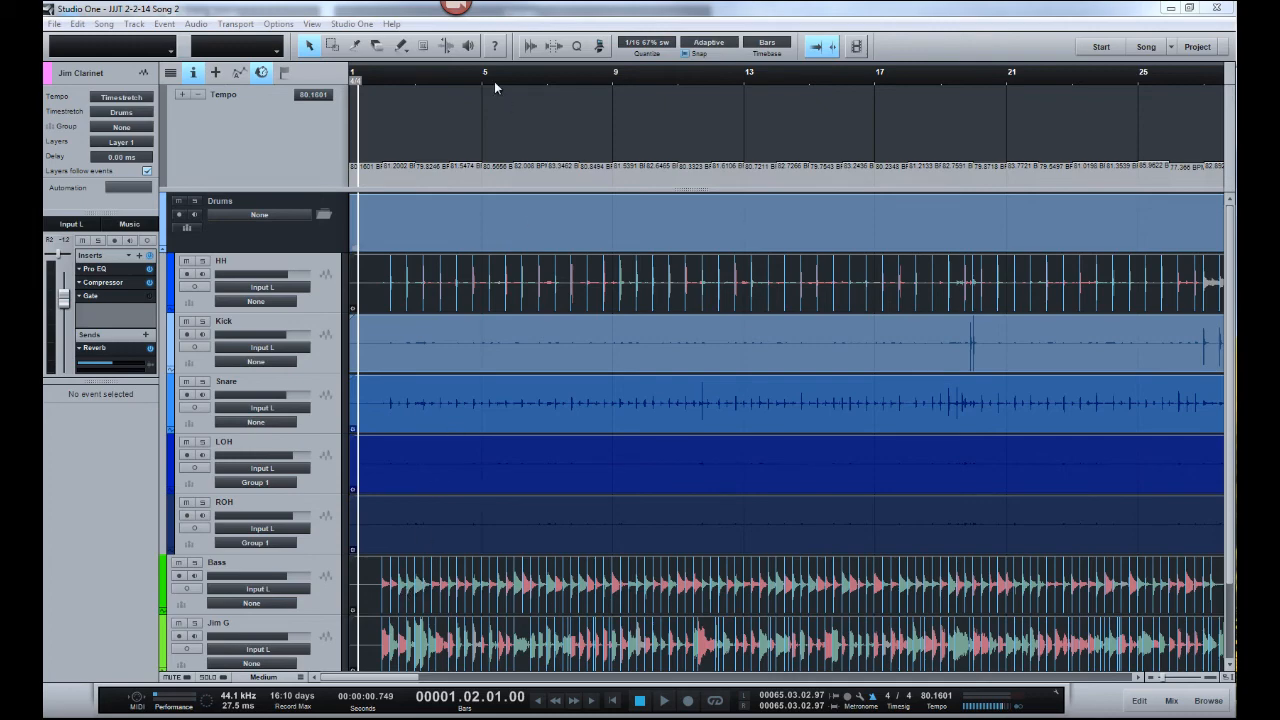
- Play the quantized tracks from bar 2 against the live tempo grid and return the playhead to bar 1, beat 4
drag(494, 82, 528, 54)
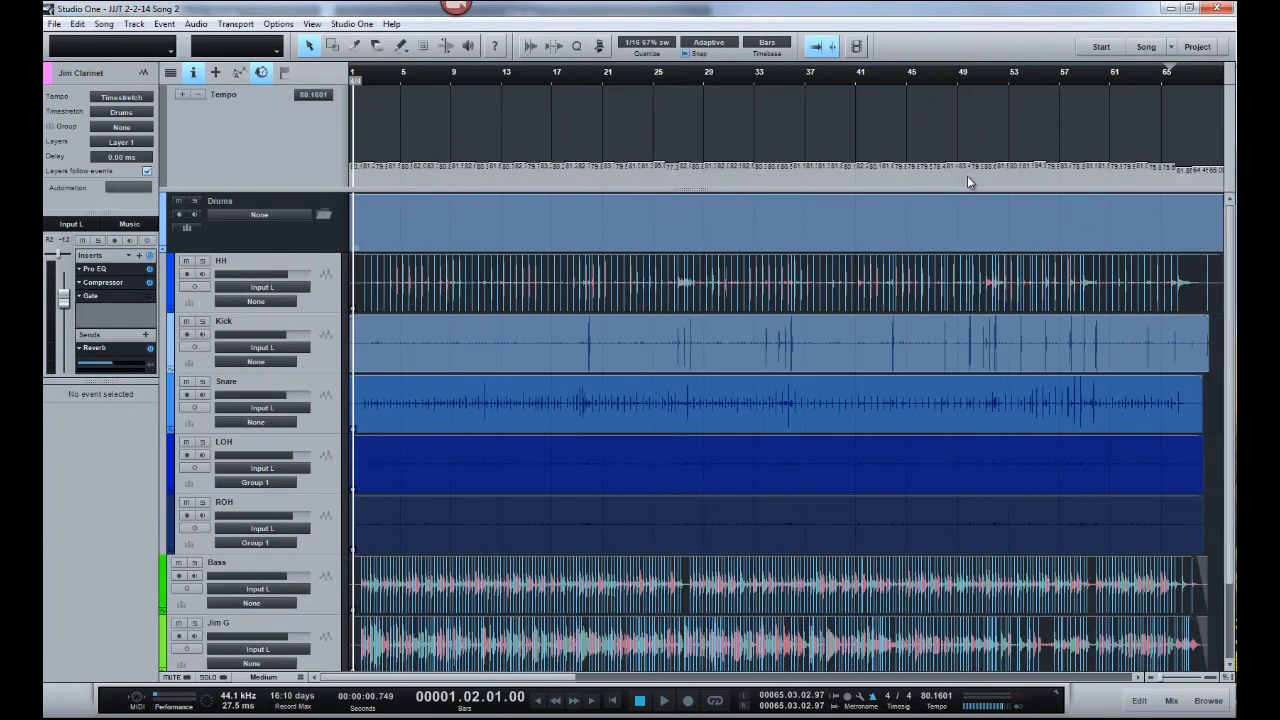
drag(967, 177, 741, 159)
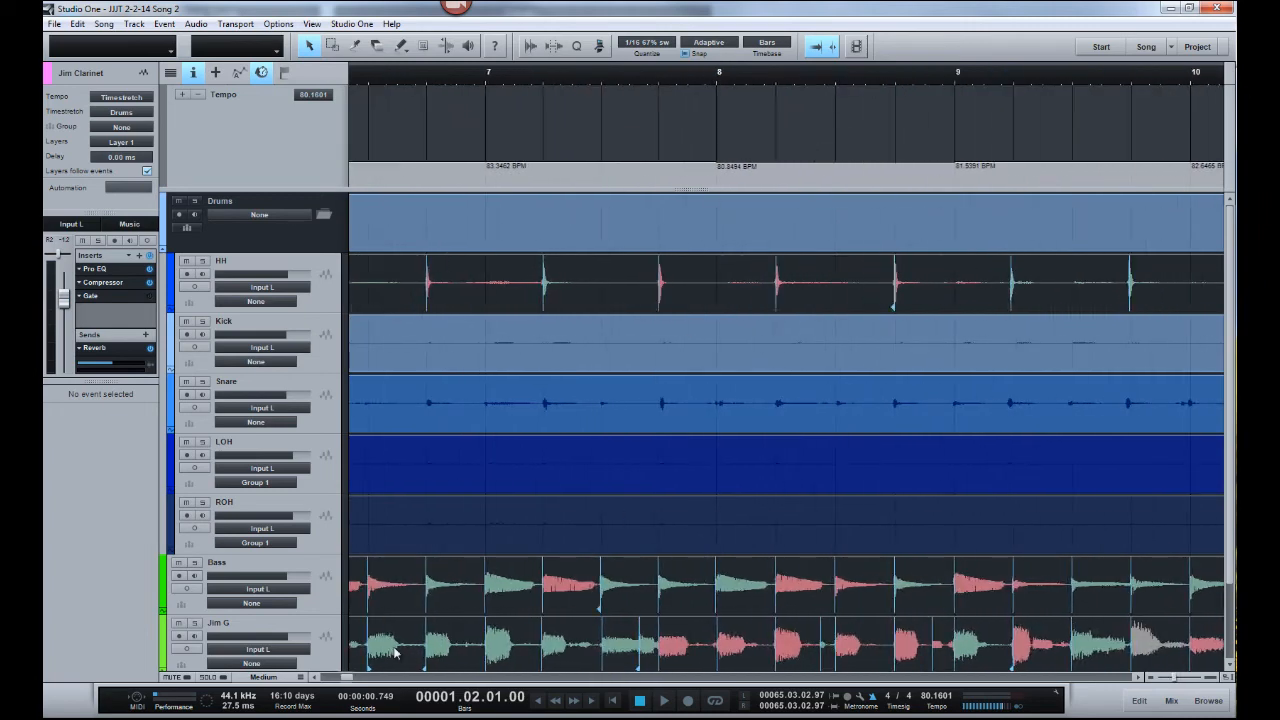
drag(347, 678, 330, 686)
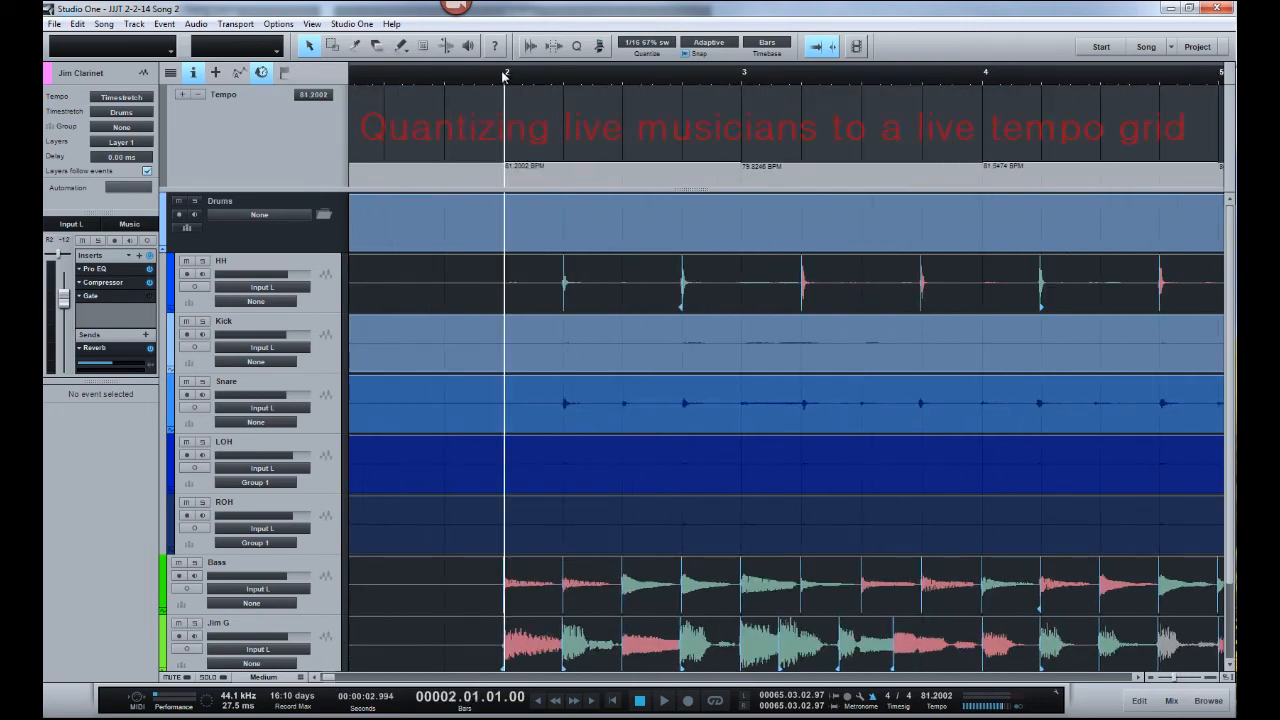
key(space)
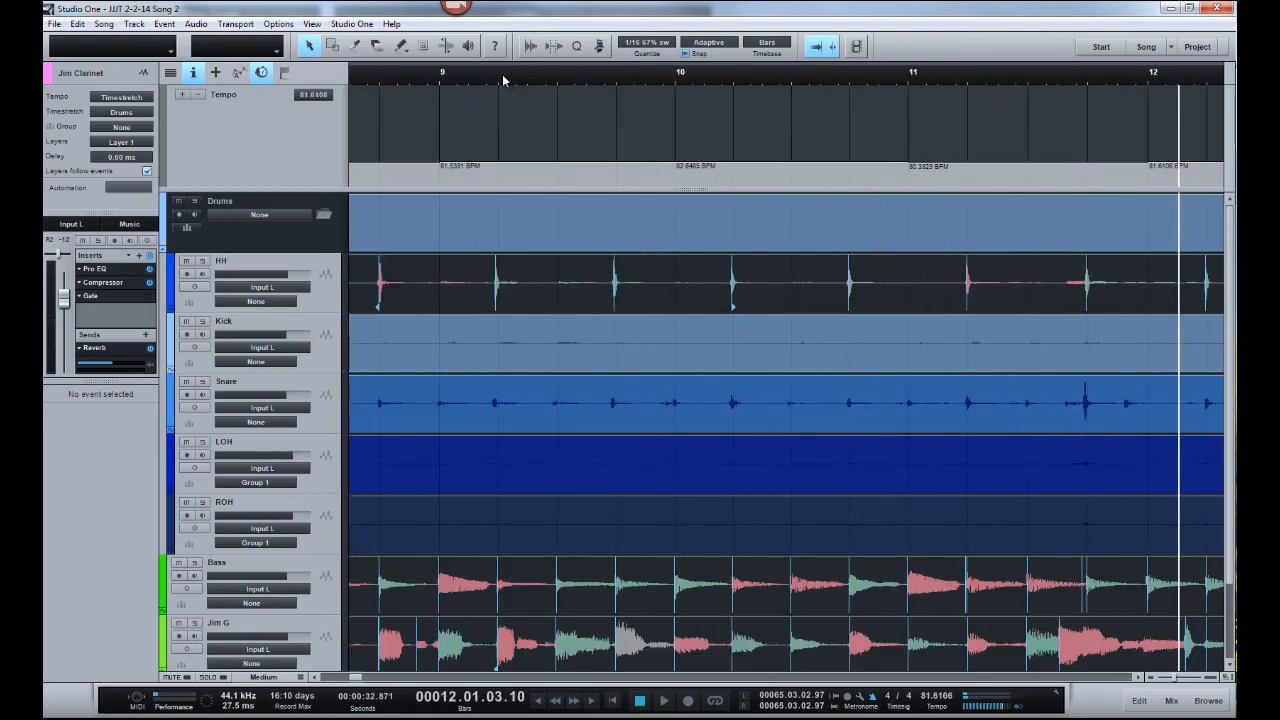
drag(503, 77, 774, 41)
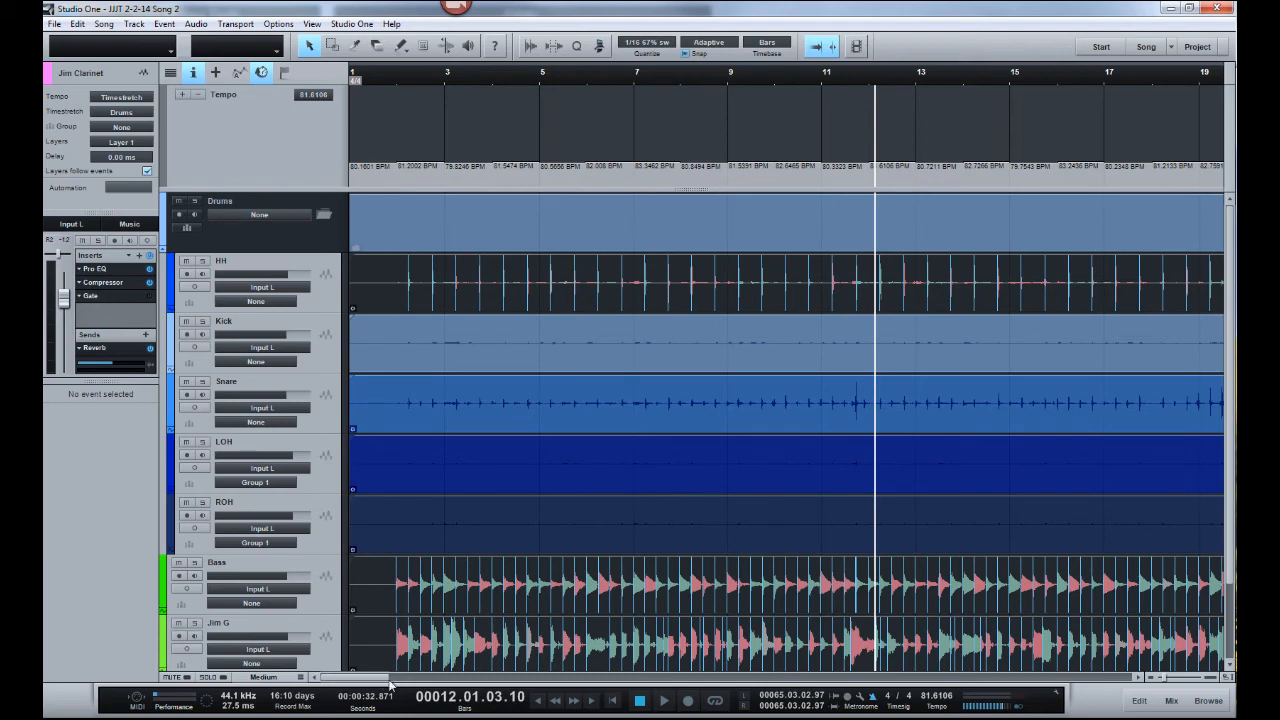
click(390, 79)
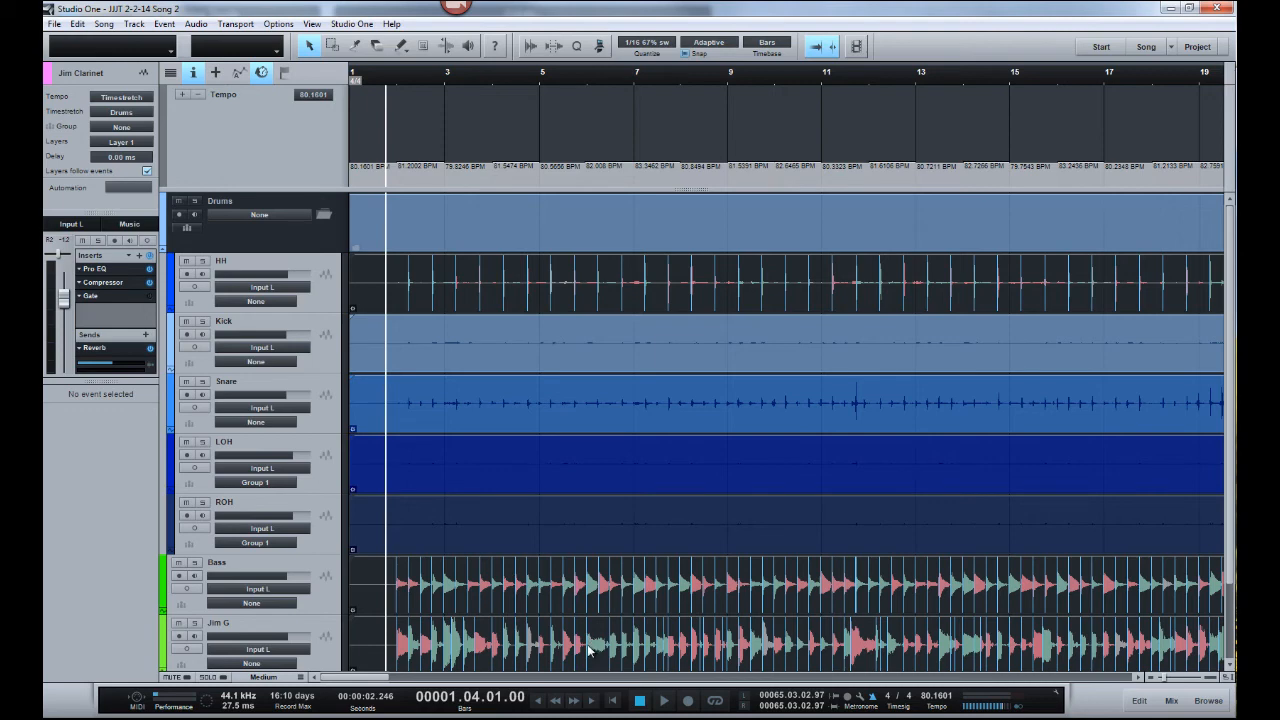
- Select the guiro track and play around bar 7 with it soloed, adding the other backing tracks below Jim Clarinet to the solo
click(378, 78)
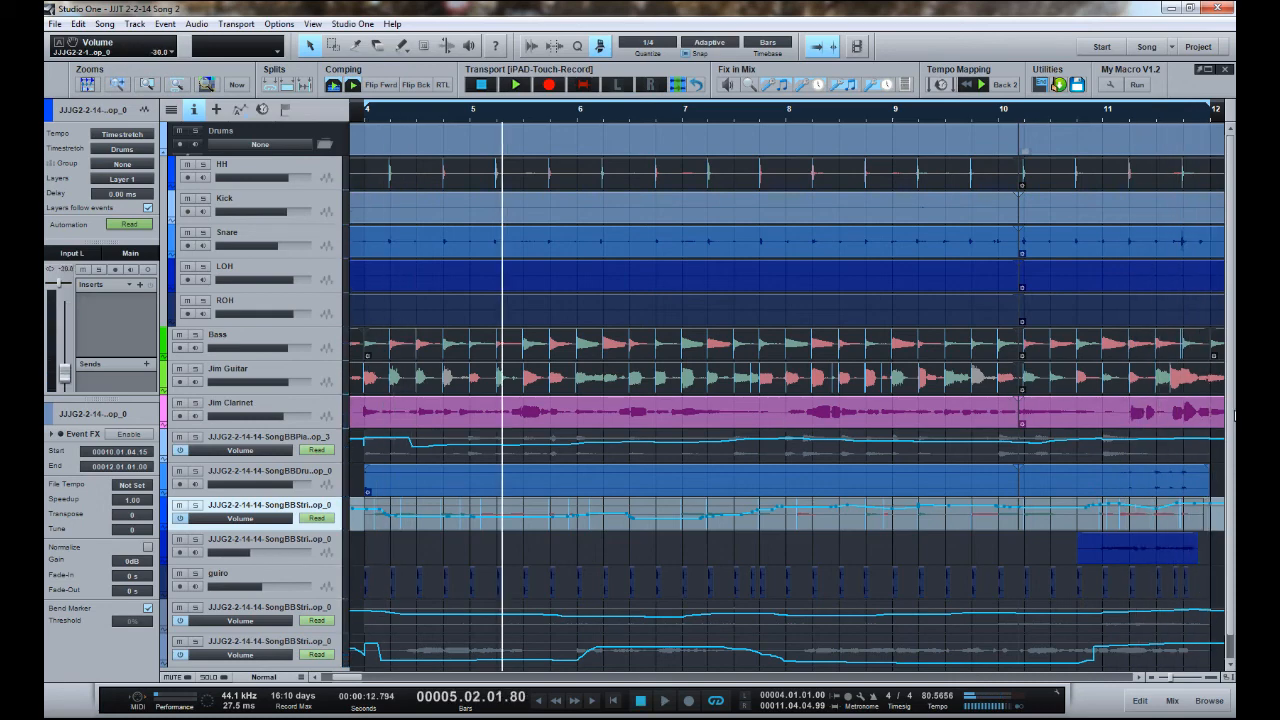
scroll(1230, 450, down, 1)
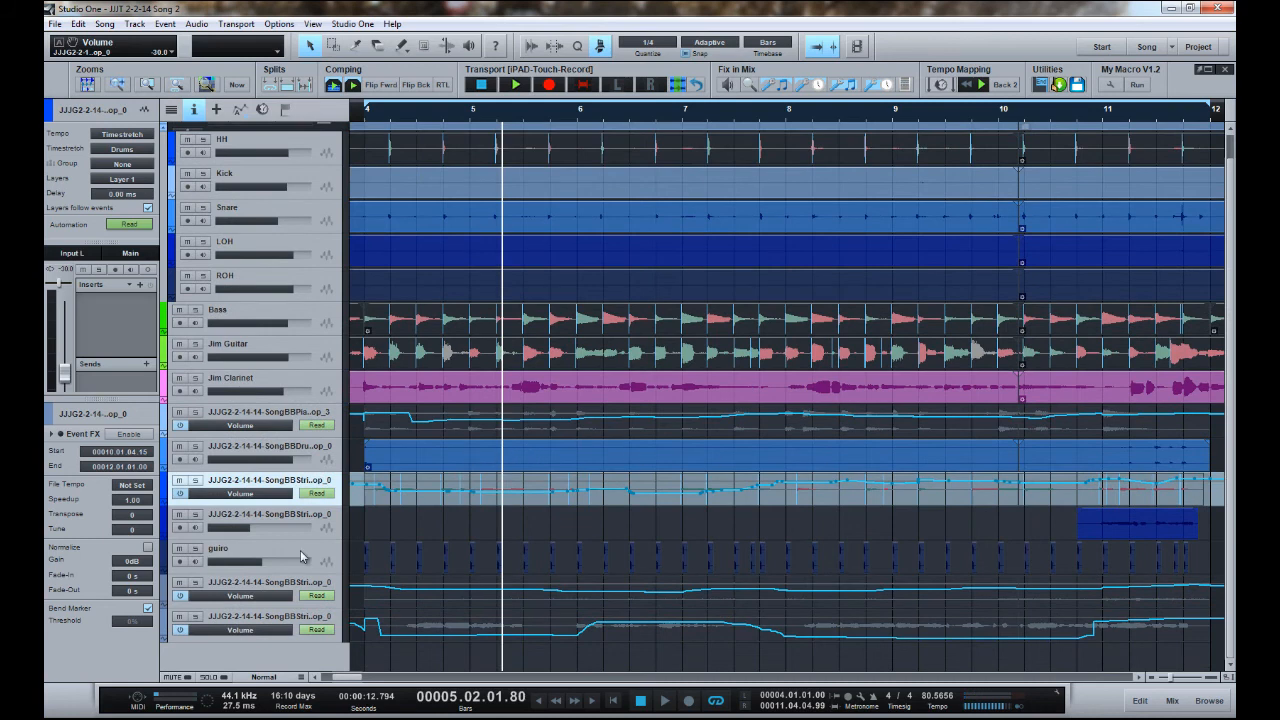
click(302, 557)
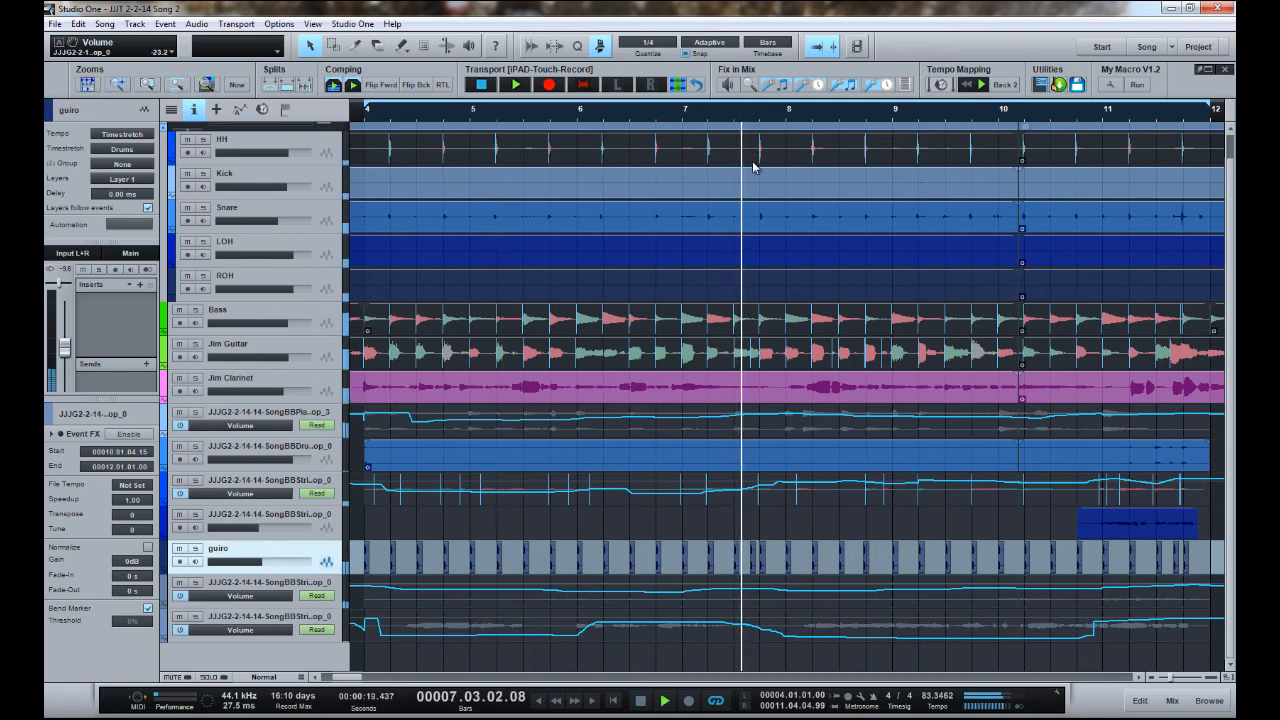
click(683, 109)
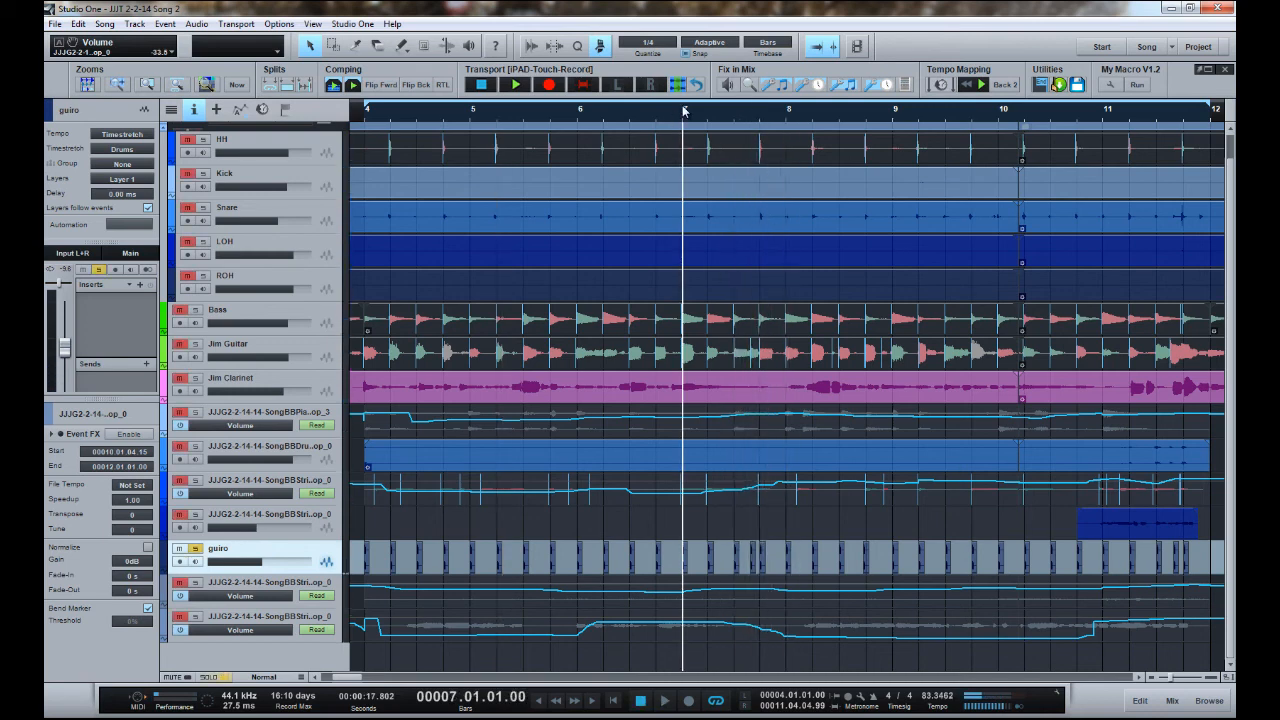
key(space)
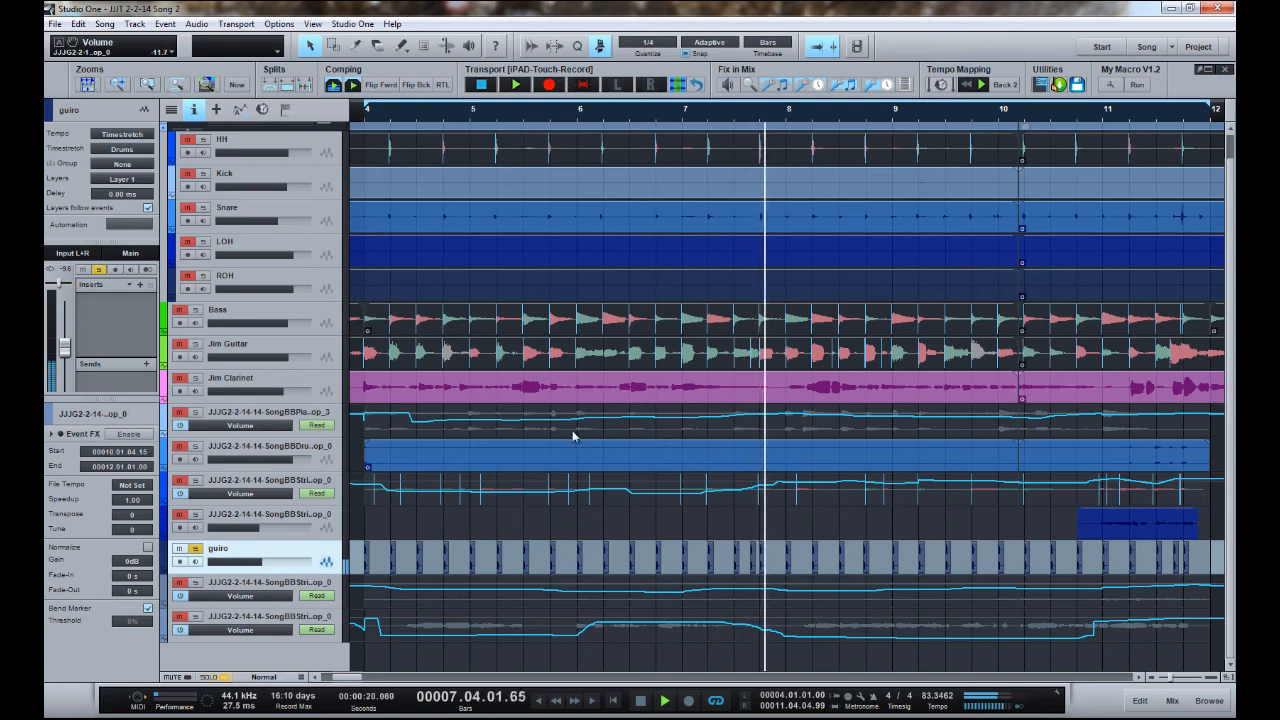
key(space)
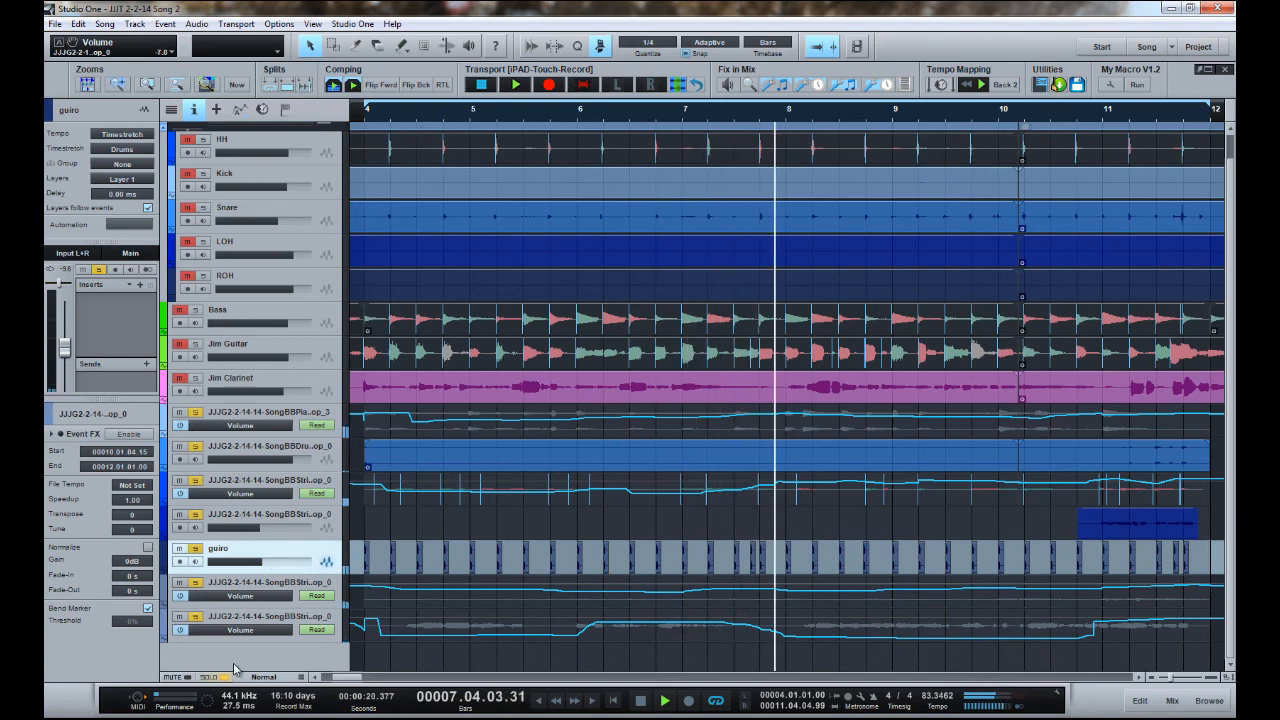
- Switch to the Notion score "A Kiss to Build aDream on" and reposition its window to show more of the score during playback
scroll(400, 480, up, 1)
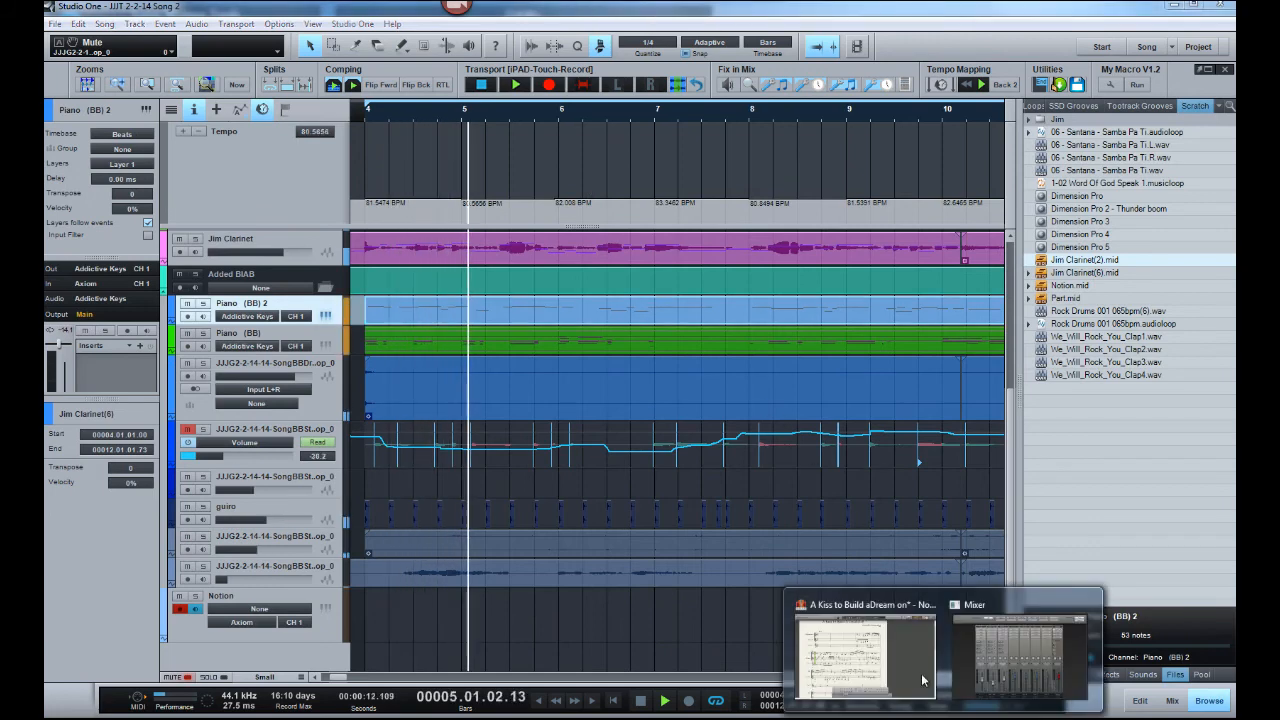
click(922, 680)
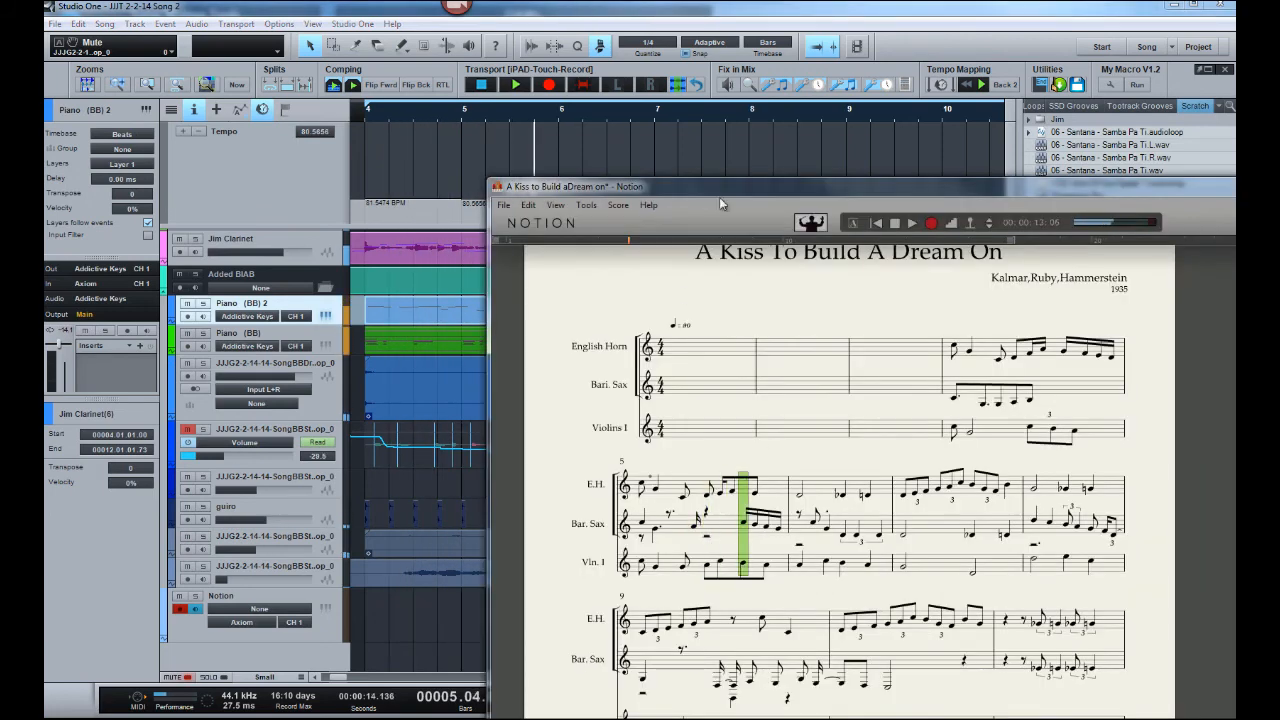
drag(727, 183, 660, 118)
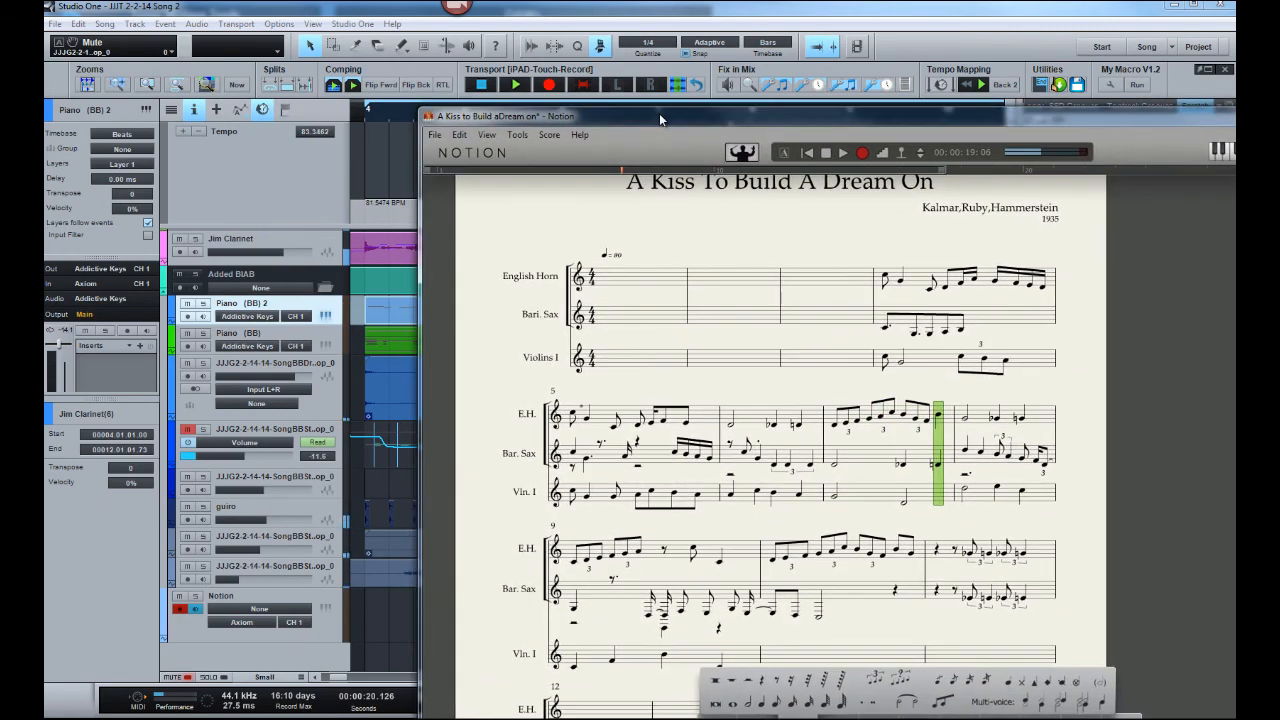